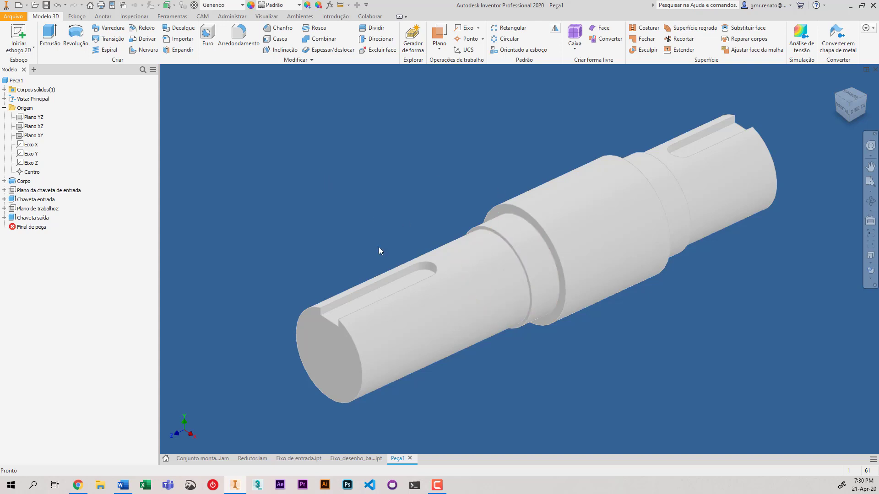
- Open Esboço1 of the Corpo feature for editing and apply a 2 mm 2D chamfer to the outer corner of the 160 mm section
left_click(5, 181)
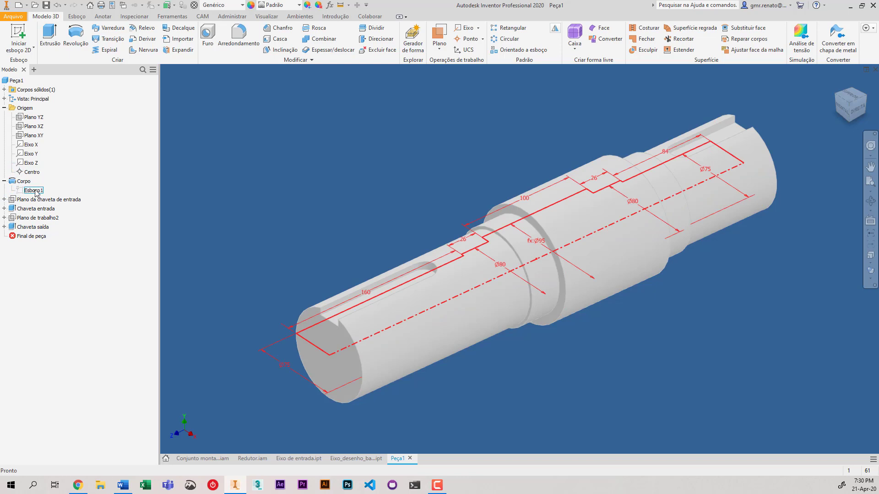
double_click(34, 190)
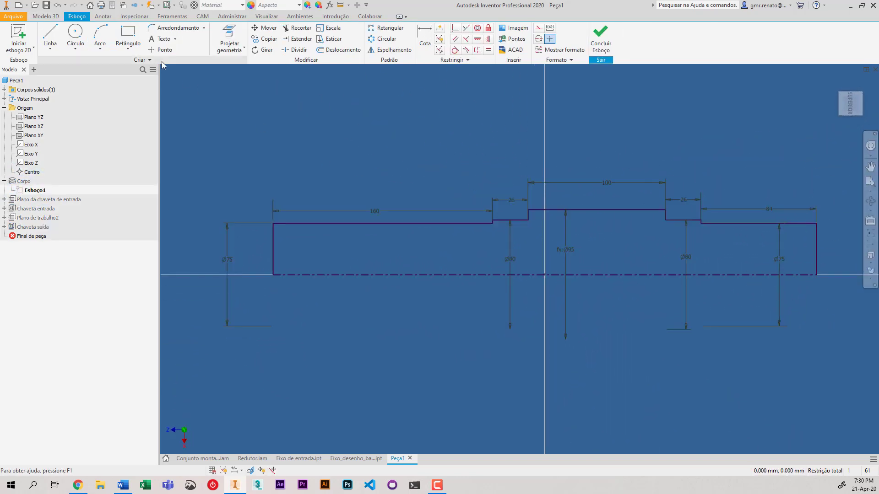
left_click(204, 29)
left_click(318, 138)
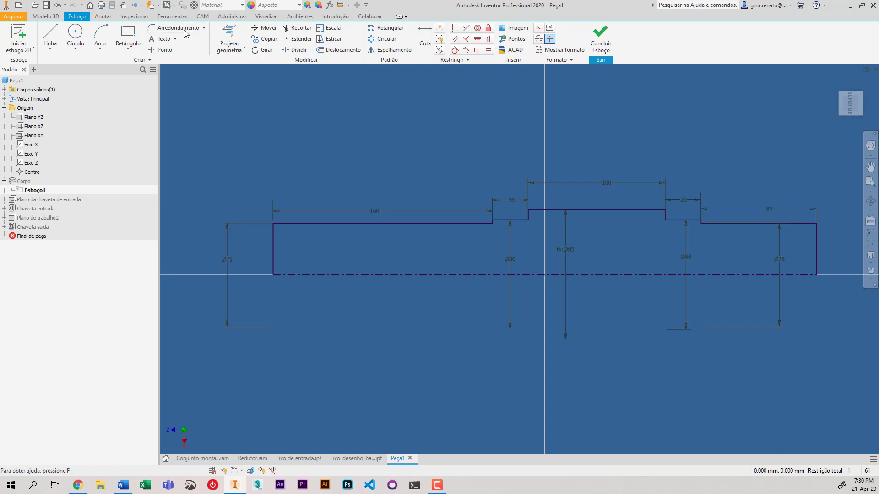
left_click(204, 28)
left_click(178, 58)
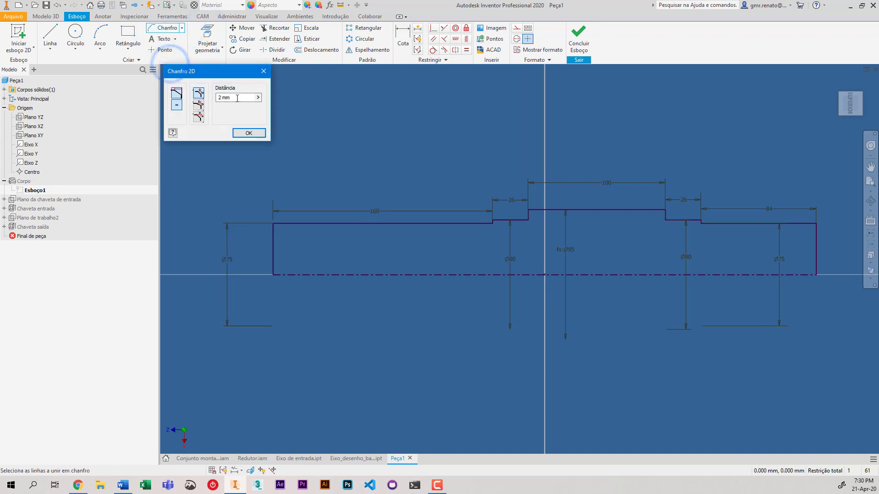
scroll(300, 233, "up", 3)
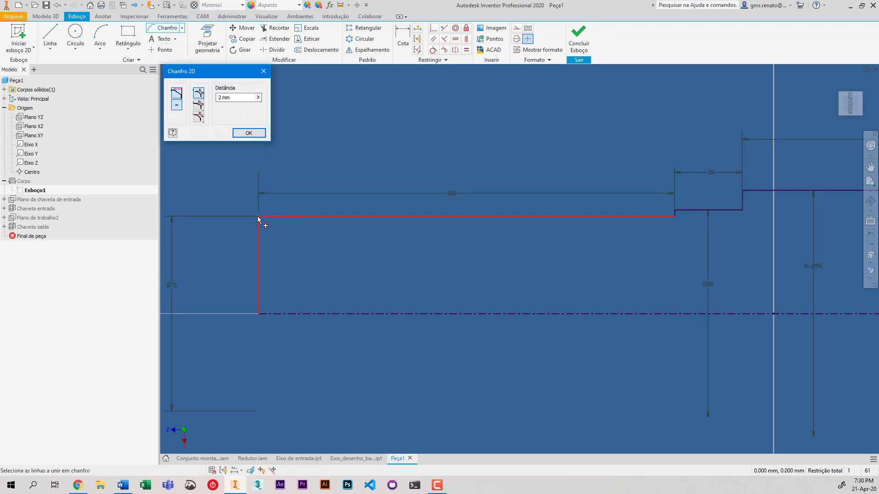
left_click(259, 219)
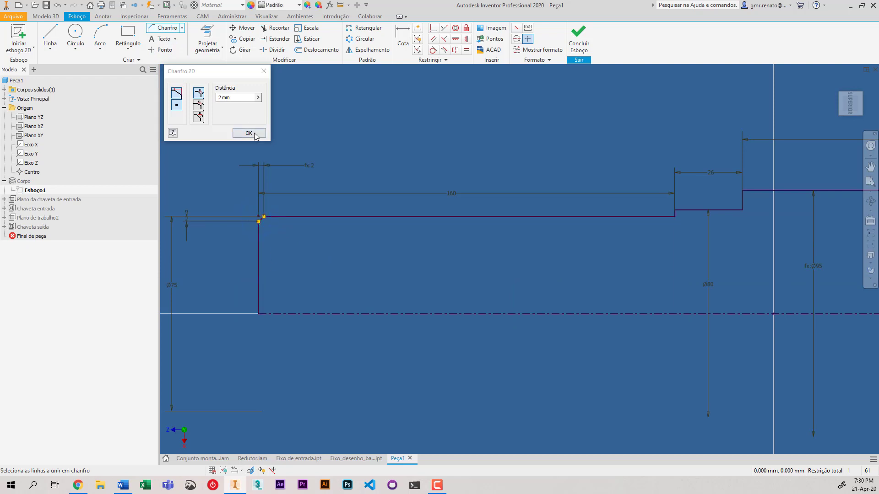
left_click(253, 133)
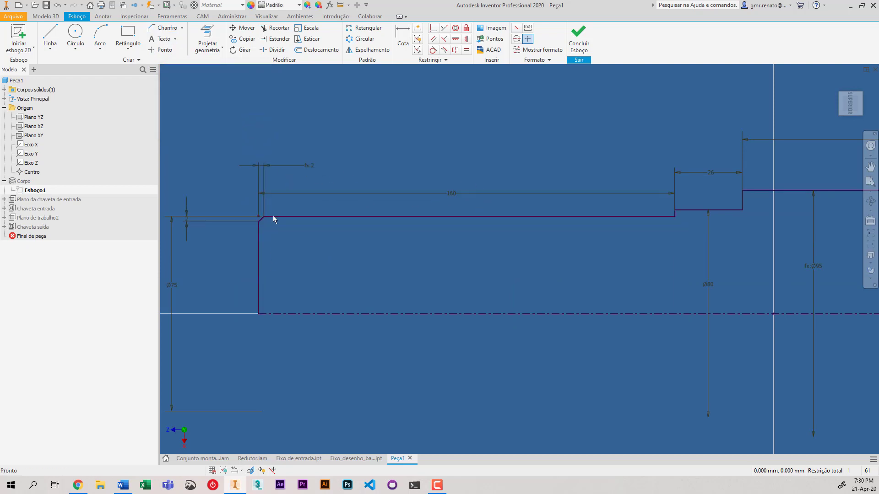
- Delete the sketch chamfer line and its two dimensions, and rejoin the open line ends into a square corner
scroll(261, 219, "down", 5)
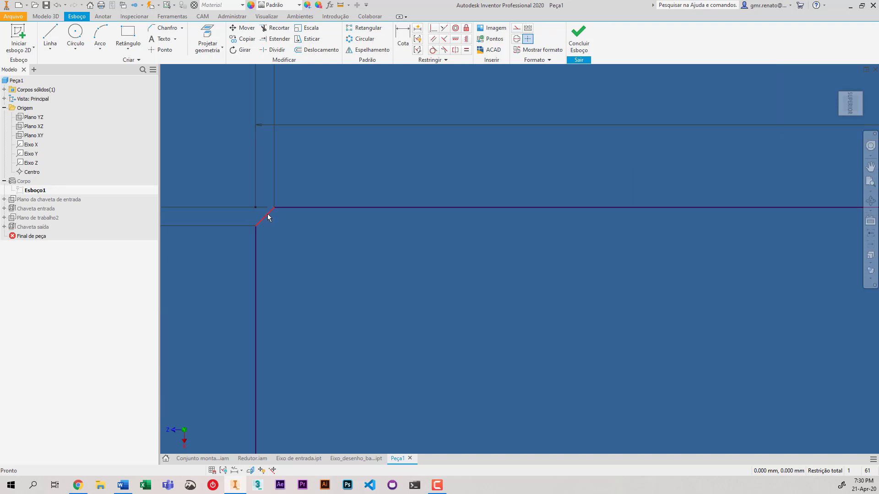
left_click(267, 215)
key("Delete")
scroll(298, 191, "up", 3)
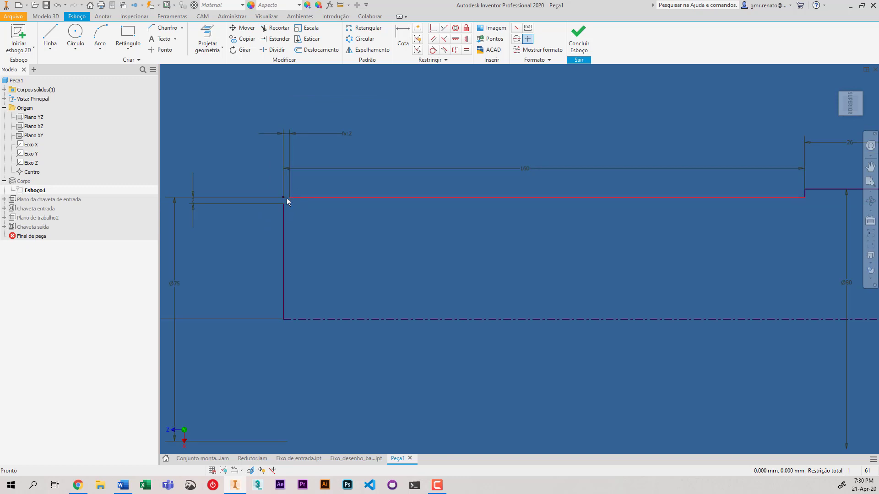
middle_click_drag(307, 199, 375, 236)
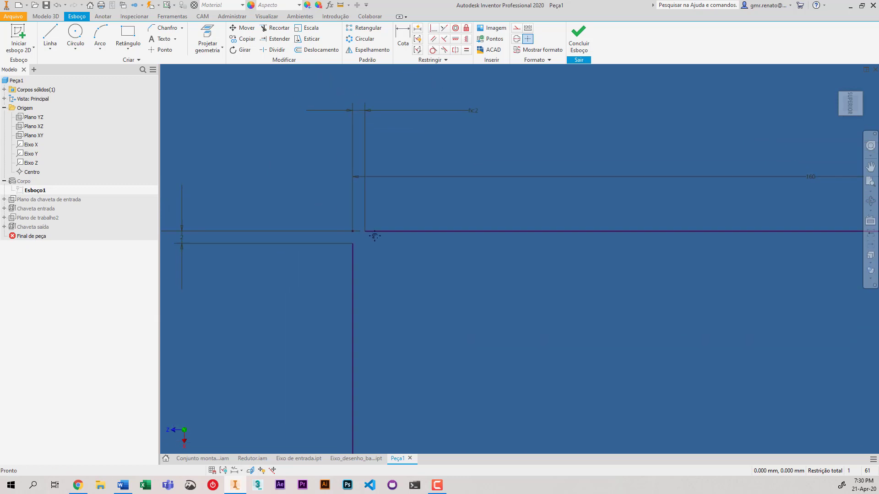
left_click(377, 112)
key("Delete")
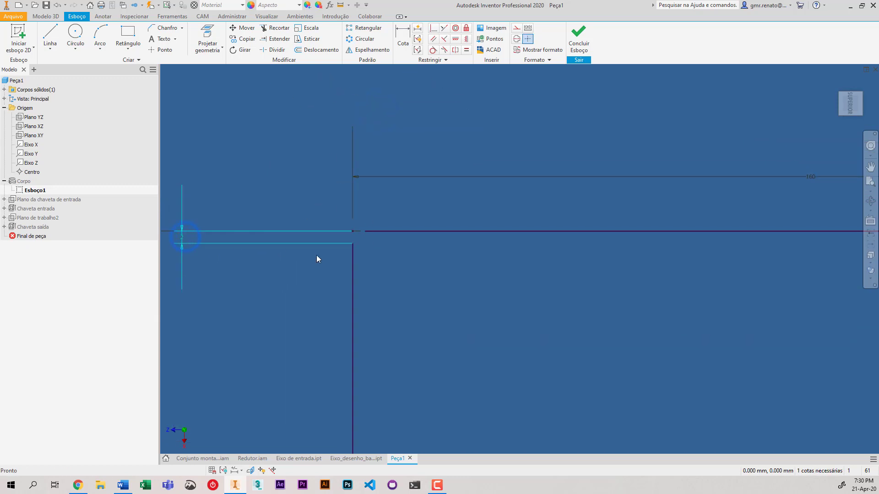
key("Delete")
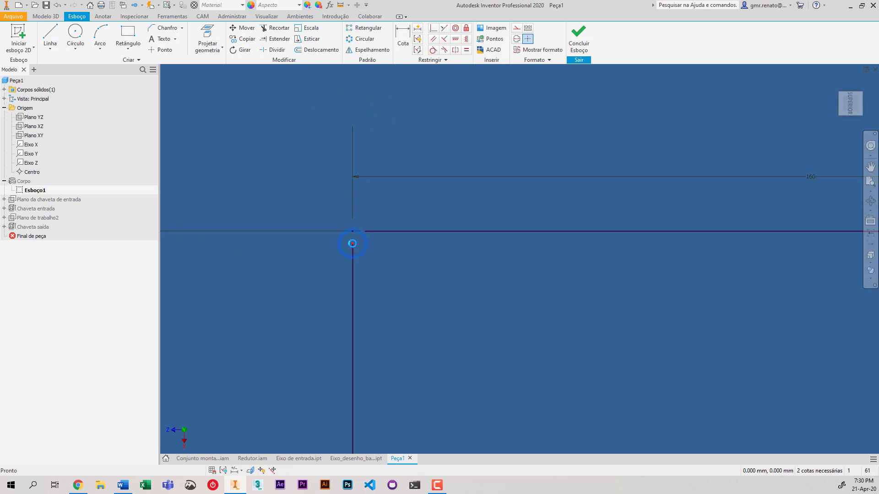
mouse_move(353, 243)
left_mouse_down()
mouse_move(352, 231)
mouse_move(361, 231)
mouse_move(353, 232)
left_mouse_up()
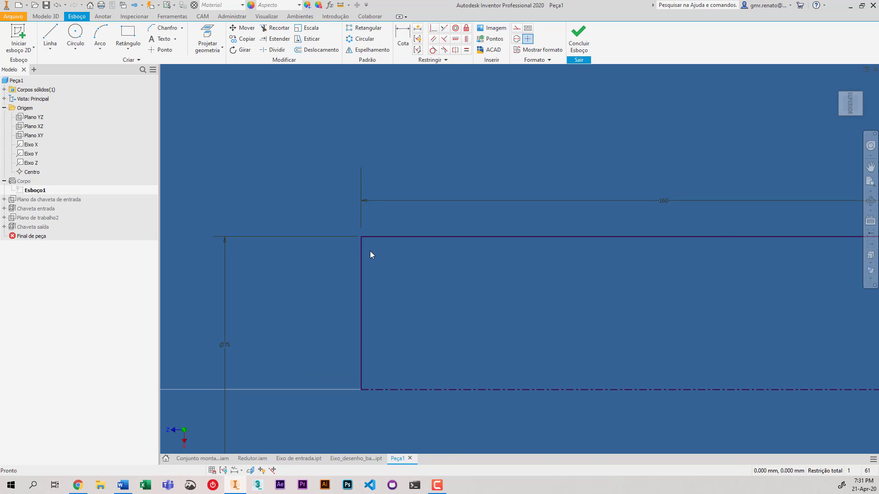
- Finish editing the shaft profile sketch with its square corner restored and return to the 3D model
key("ctrl+z")
scroll(357, 187, "down", 3)
middle_click_drag(607, 225, 458, 245)
scroll(458, 245, "down", 3)
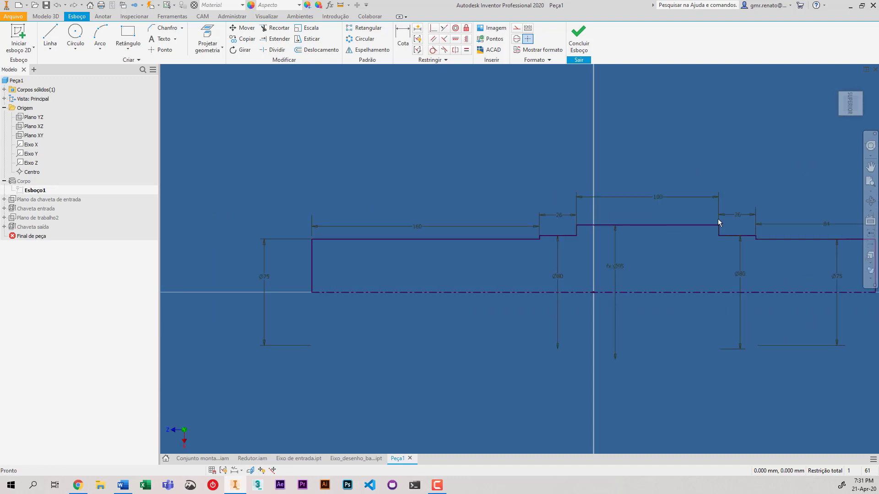
left_click(869, 181)
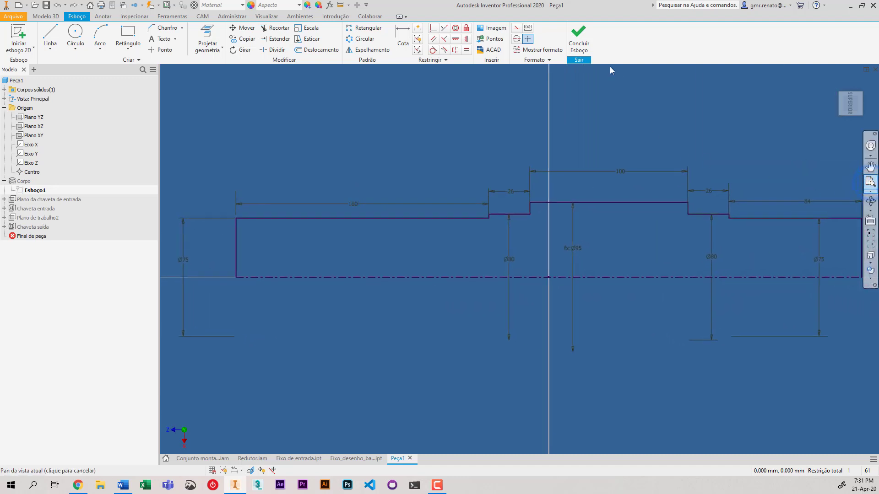
left_click(578, 39)
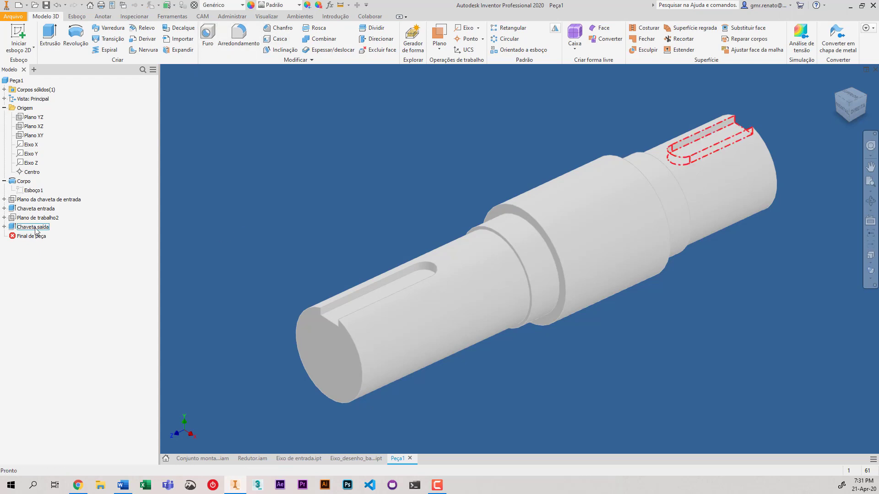
- Roll the part back to before the Chaveta saída feature, and return the end-of-part marker below it
right_click(36, 229)
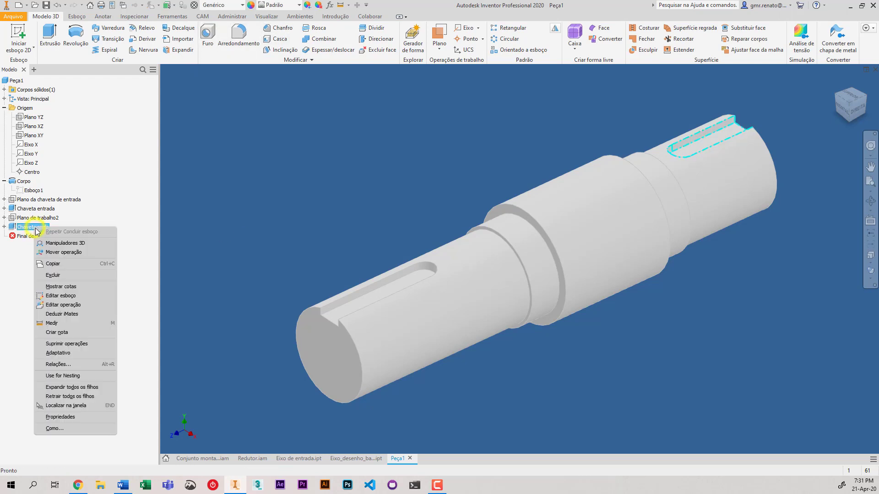
left_click(66, 274)
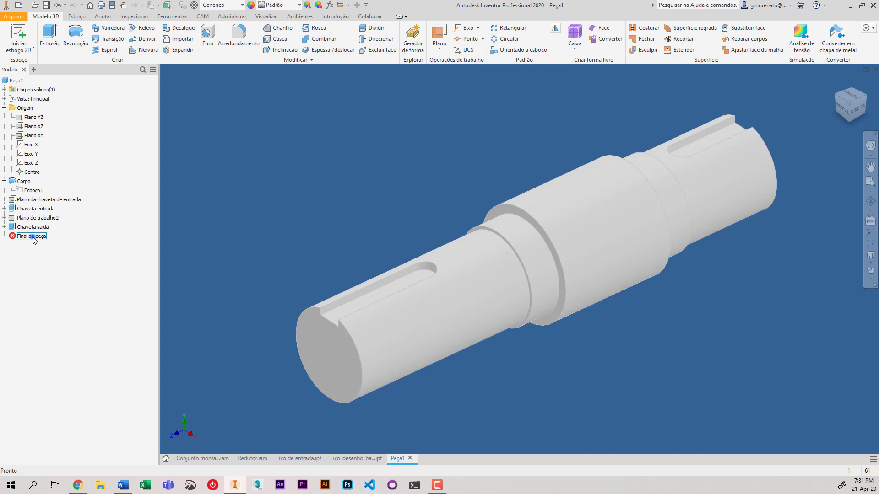
left_click_drag(33, 238, 32, 225)
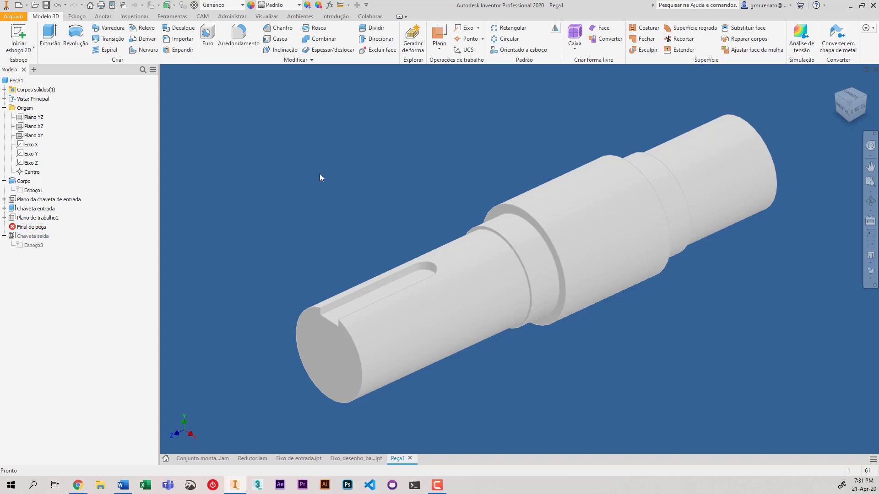
left_click_drag(31, 227, 37, 246)
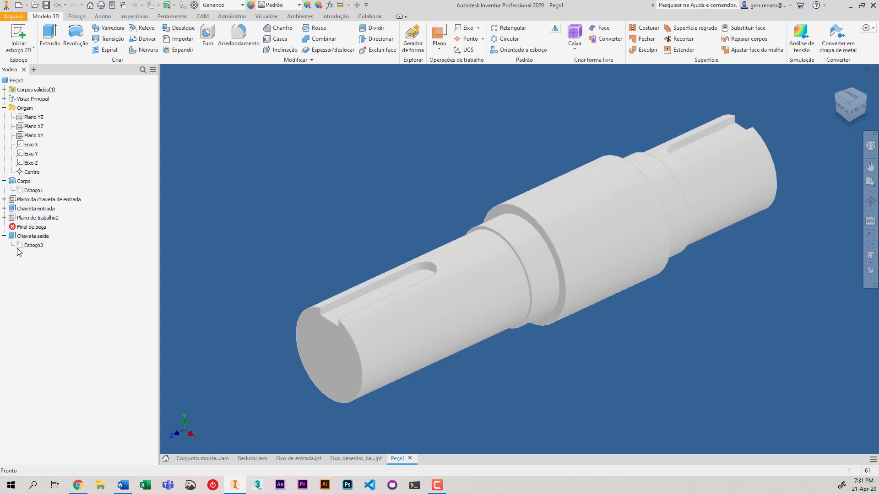
left_click(4, 226)
left_click(353, 151)
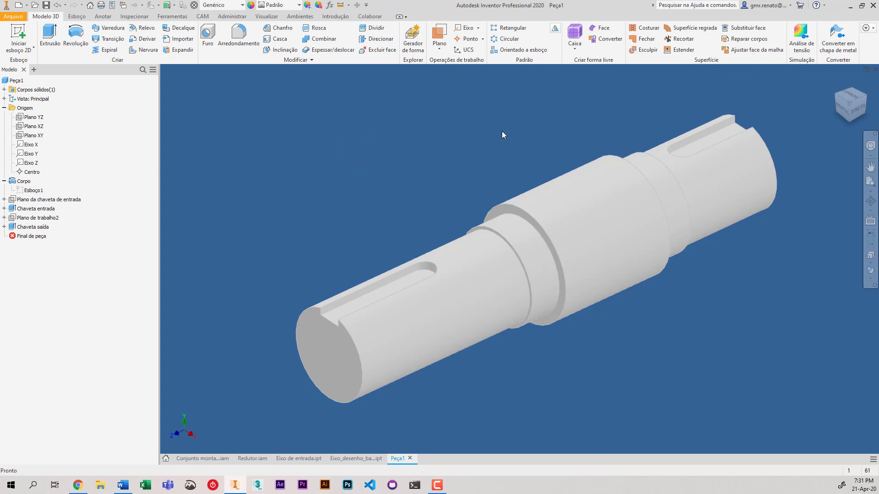
- Chamfer the circular end edge of the shaft on the Chaveta entrada side with a distance of 2 mm
left_click(283, 29)
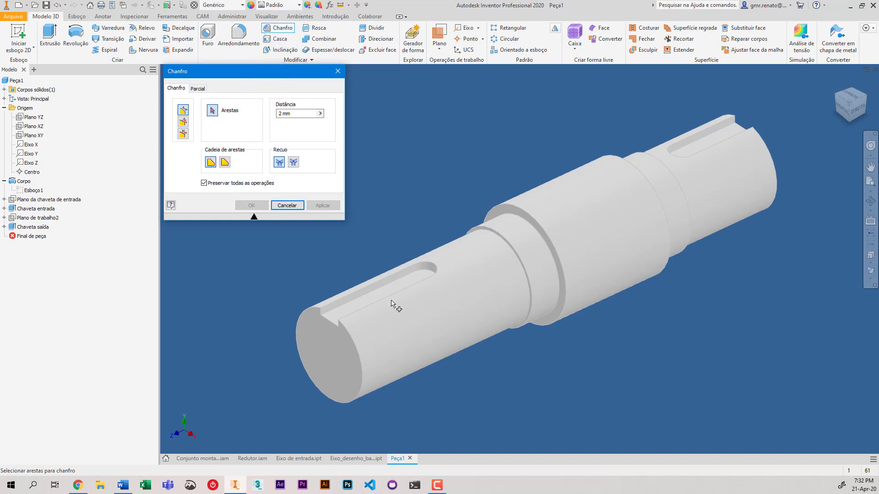
left_click(355, 350)
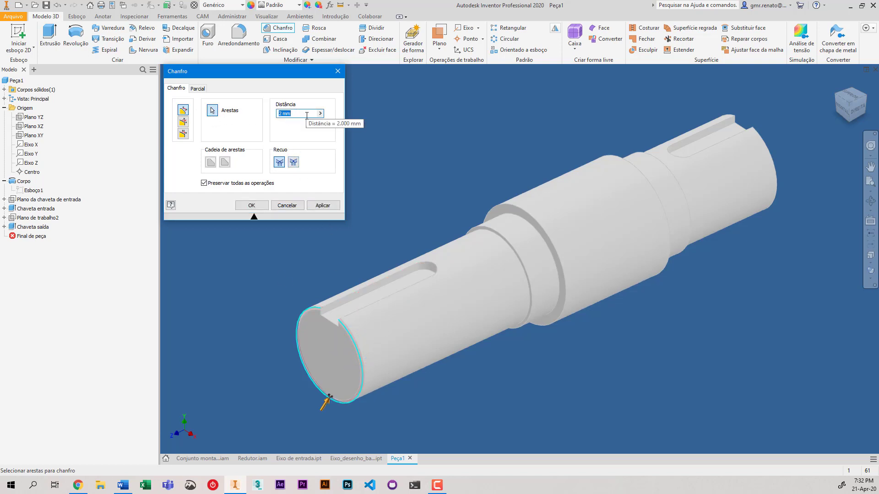
type("1")
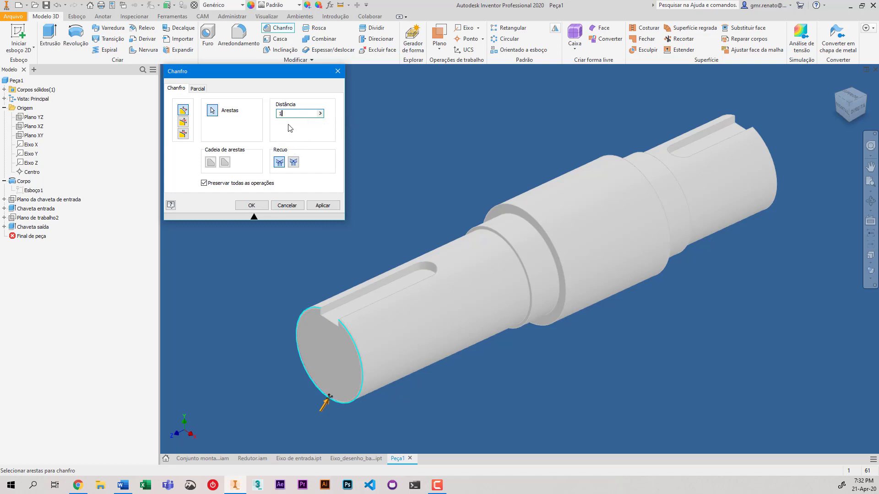
key("BackSpace")
type("2")
left_click(322, 206)
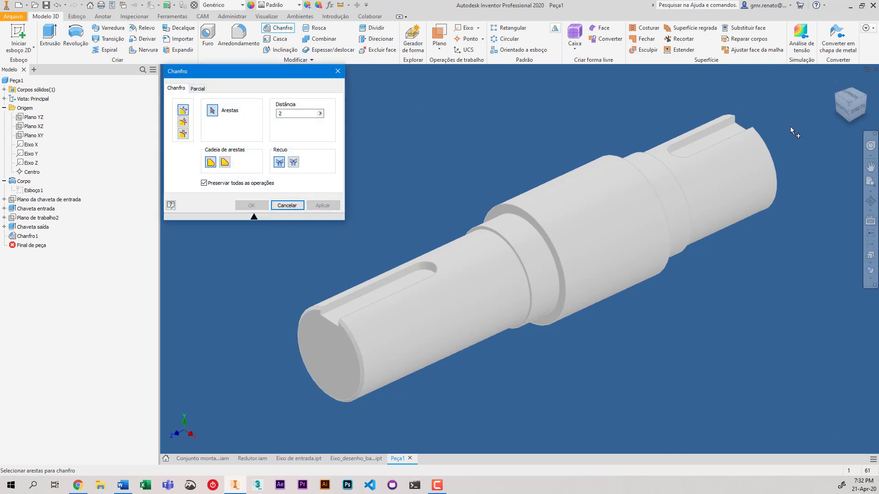
- Chamfer the circular edge at the Chaveta saída end of the shaft by 2 mm and end the Chamfer command
left_click(762, 142)
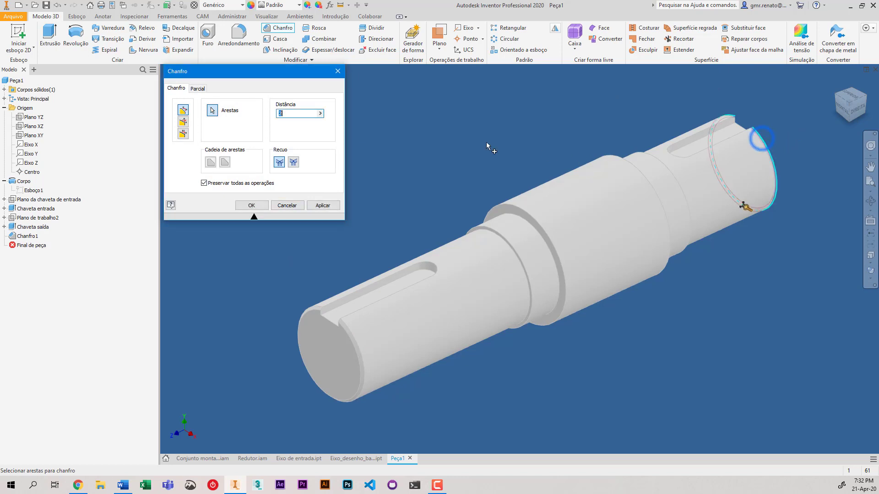
left_click(324, 206)
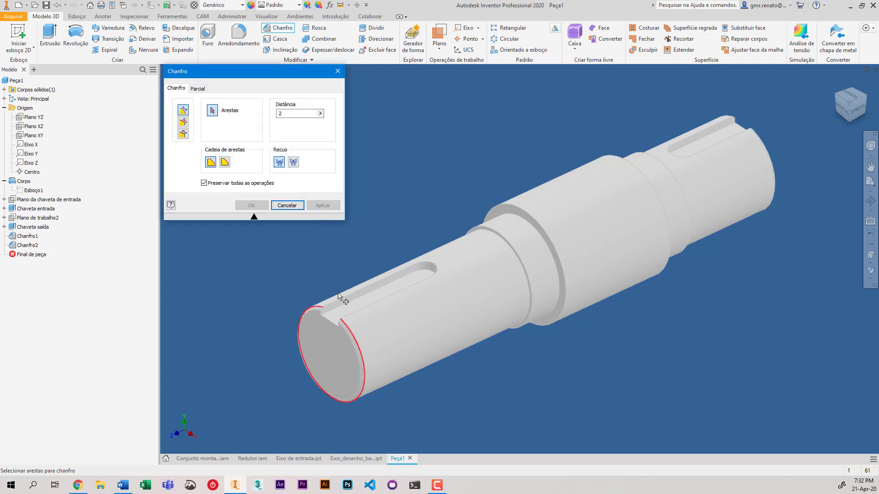
left_click(287, 205)
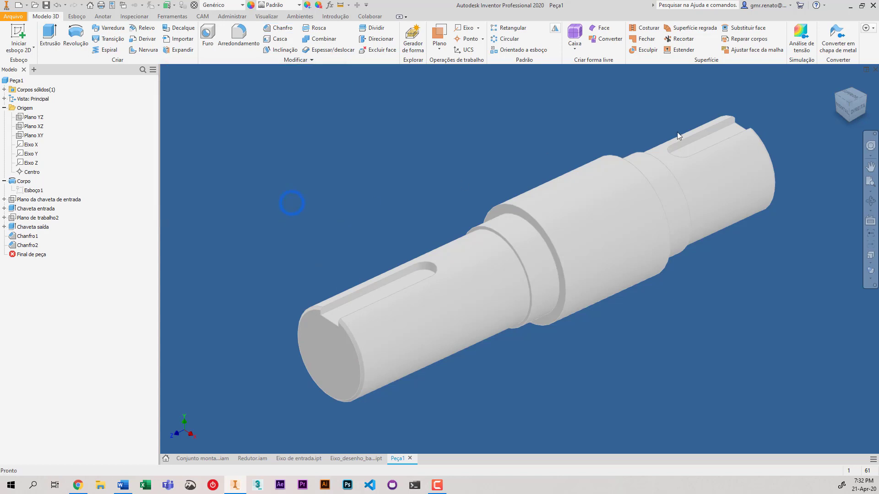
- Select each of the two end chamfer features in turn to view them on the shaft, and clear the selection
left_click(31, 237)
left_click(28, 246)
left_click(28, 236)
left_click(202, 216)
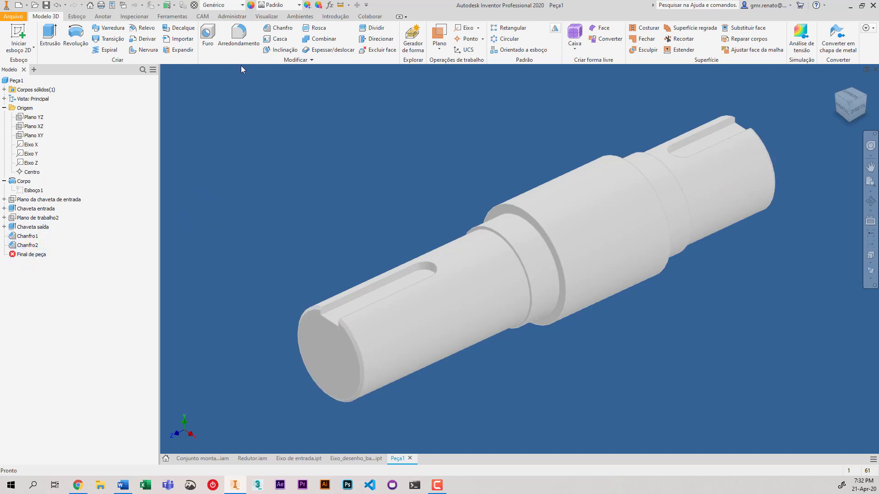
- Fillet the step edge between the 160 mm end section and the adjacent 80 mm diameter section with a 1 mm radius
left_click(241, 42)
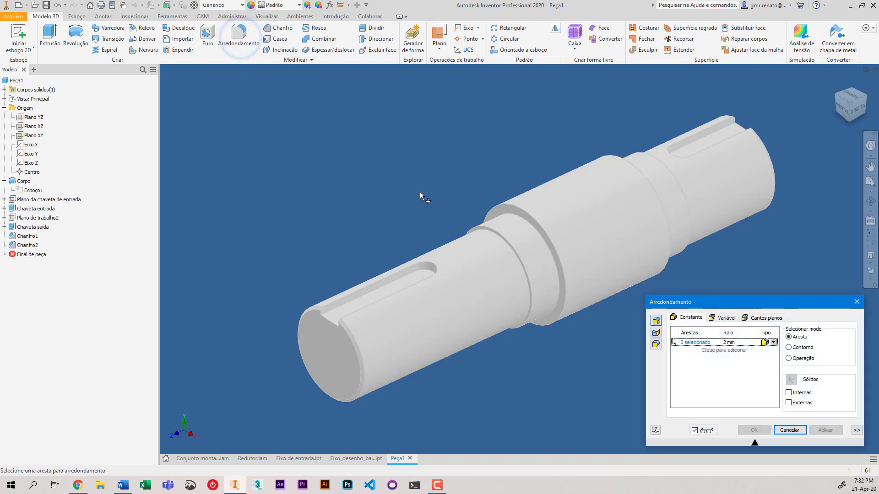
scroll(506, 245, "up", 3)
left_click(504, 243)
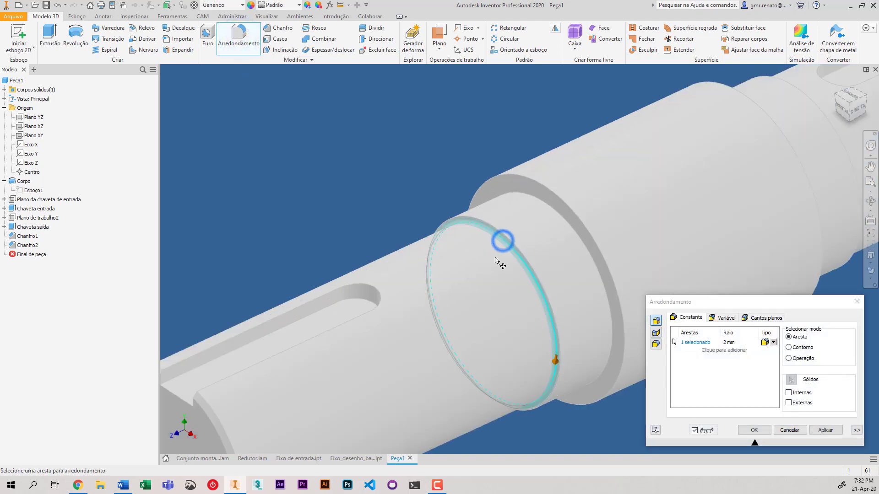
left_click(734, 343)
type("1")
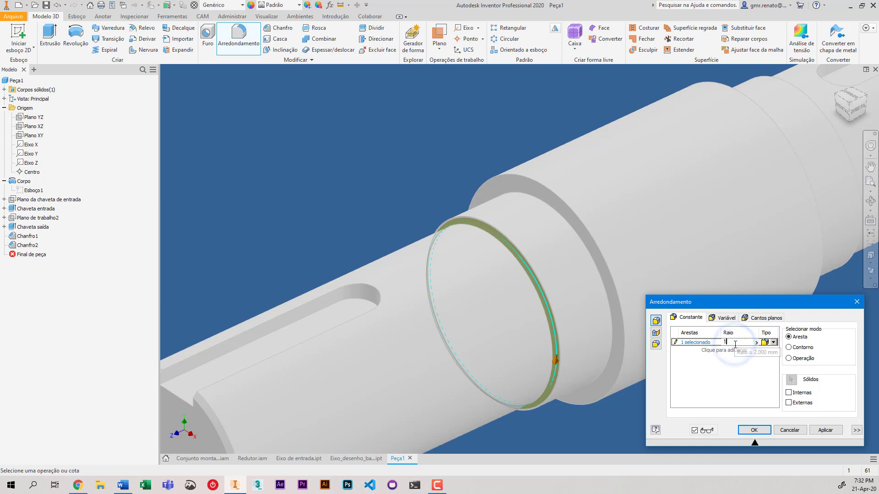
left_click(825, 430)
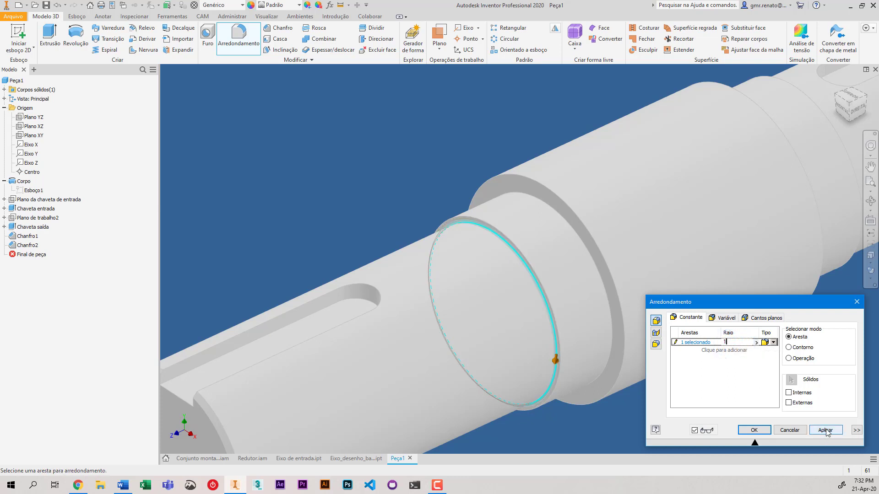
- Fillet the edge where the intermediate section beside the long end section meets the large central section with a 2 mm radius
left_click_drag(293, 99, 203, 80)
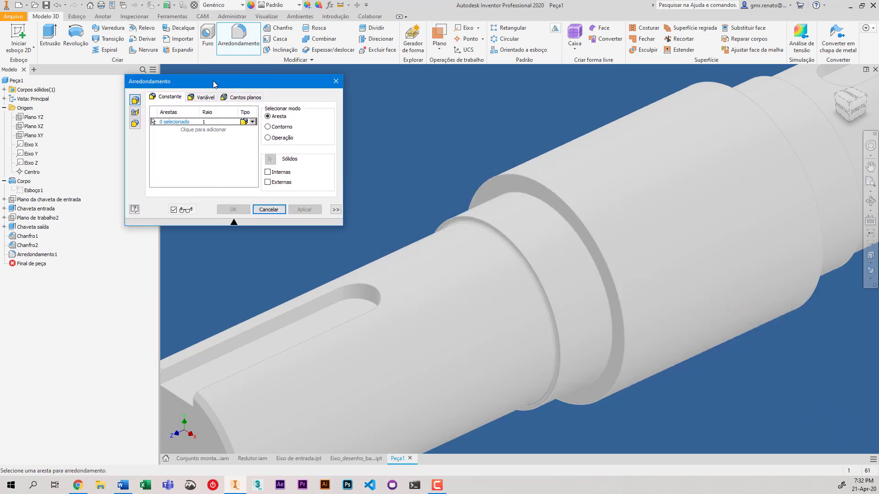
left_click(557, 211)
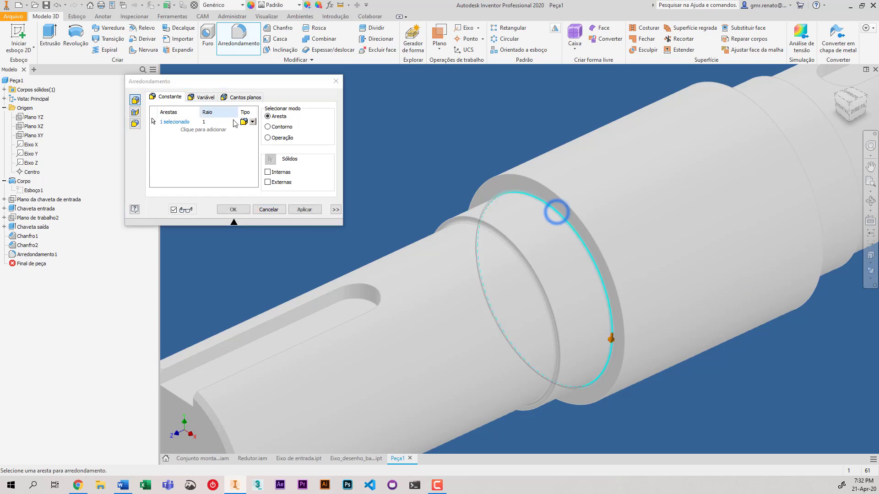
double_click(222, 121)
type("2")
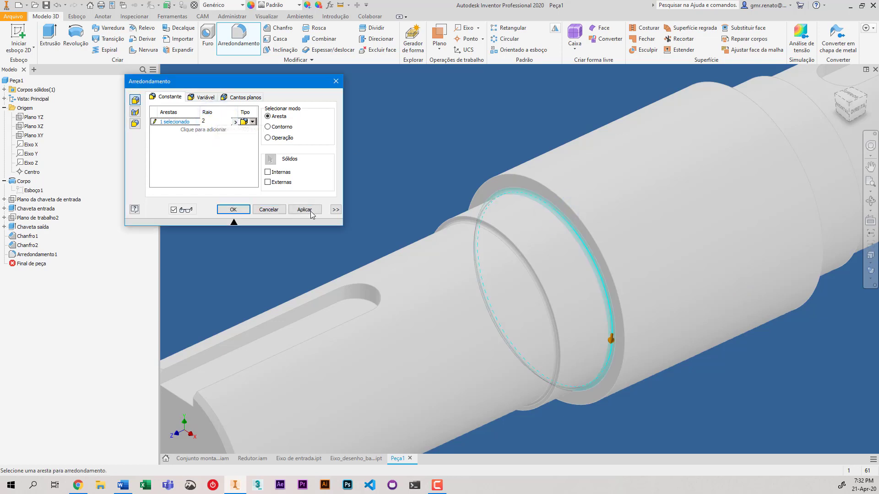
left_click(305, 211)
- Fillet the matching edge on the short-end side of the large central section with a 2 mm radius
left_click(865, 95)
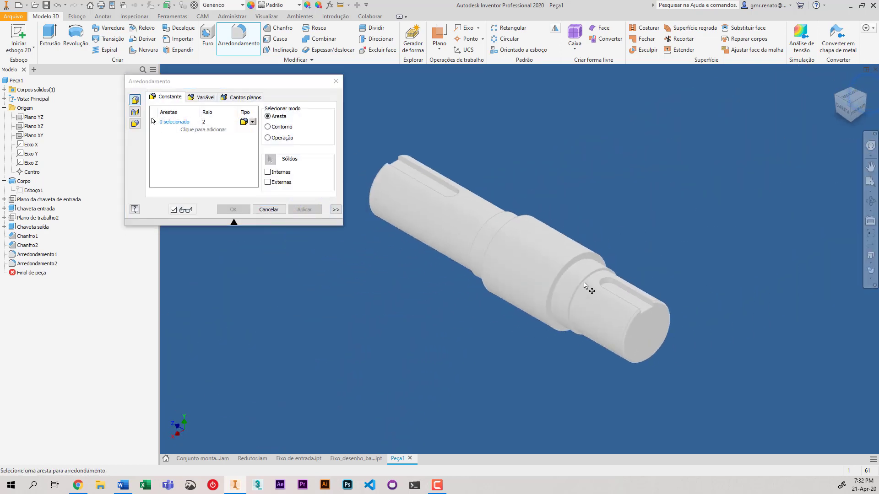
scroll(581, 256, "up", 4)
left_click(581, 233)
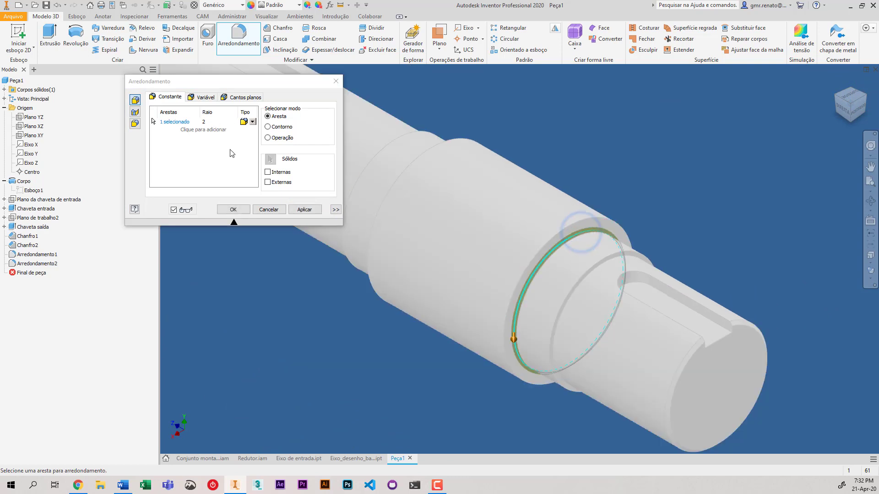
left_click(304, 209)
- Fillet the step edge between the short end section and its adjacent intermediate section with a 1 mm radius, and end the Fillet command
left_click(629, 261)
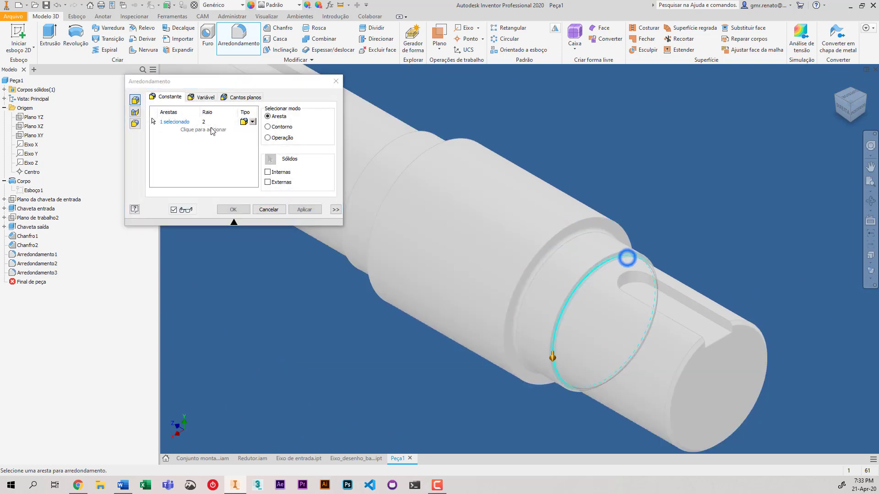
left_click(220, 121)
type("1")
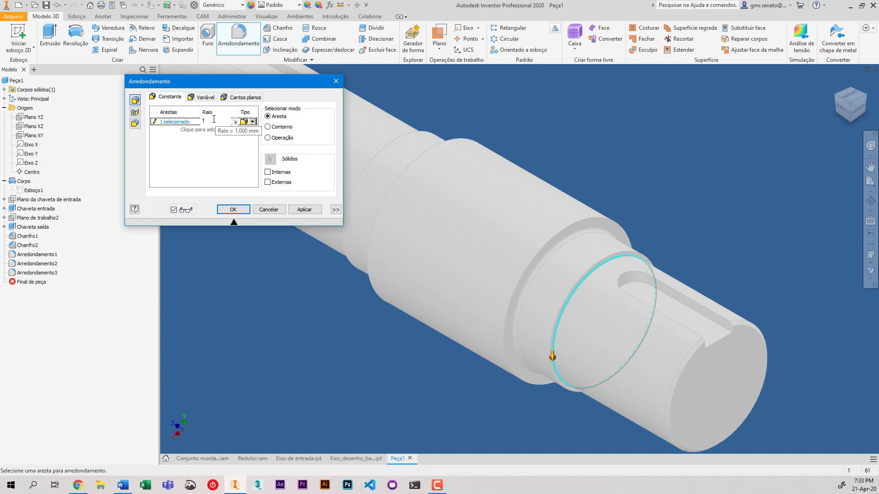
left_click(302, 210)
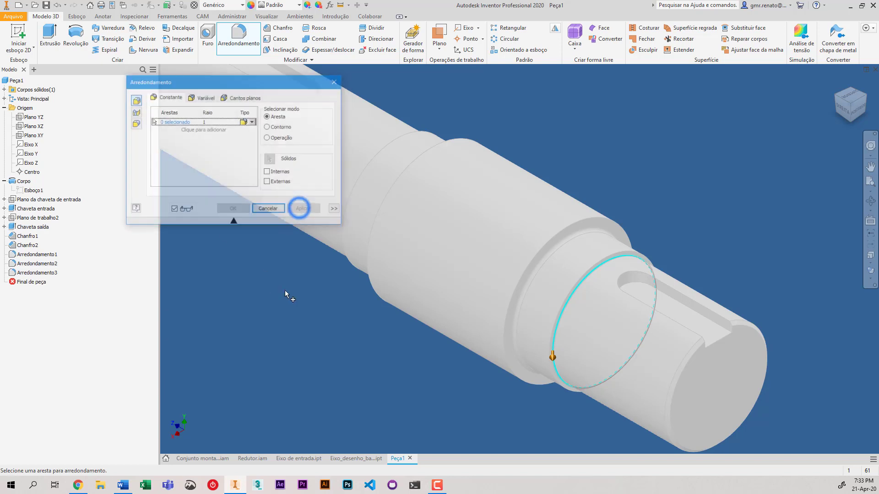
left_click(259, 211)
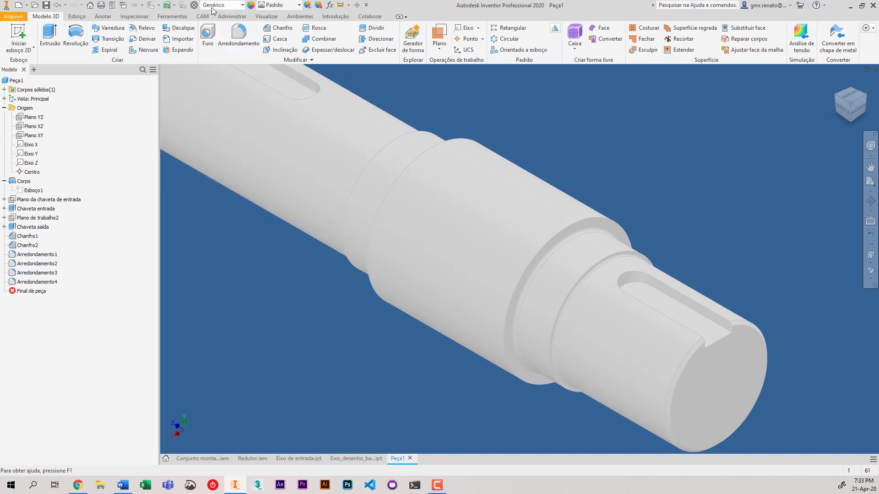
- Undo all four separate shaft fillets while keeping both end chamfers
left_click(833, 94)
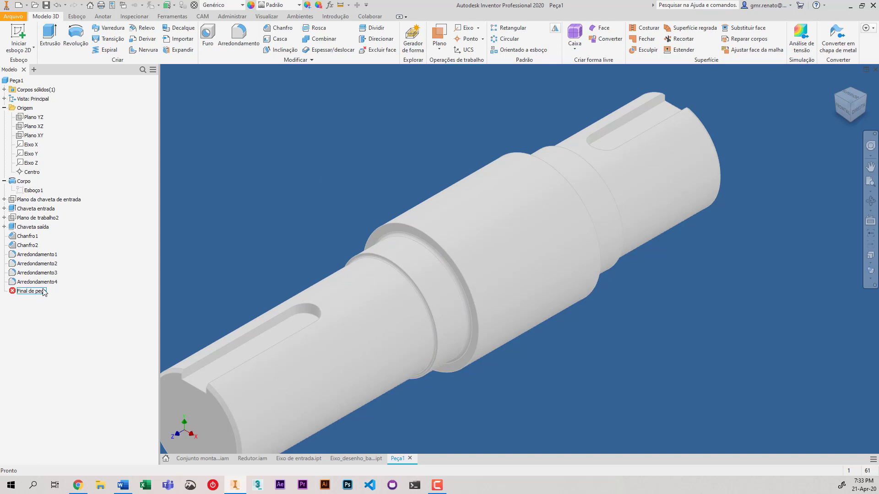
key("ctrl+z")
key("ctrl+z")
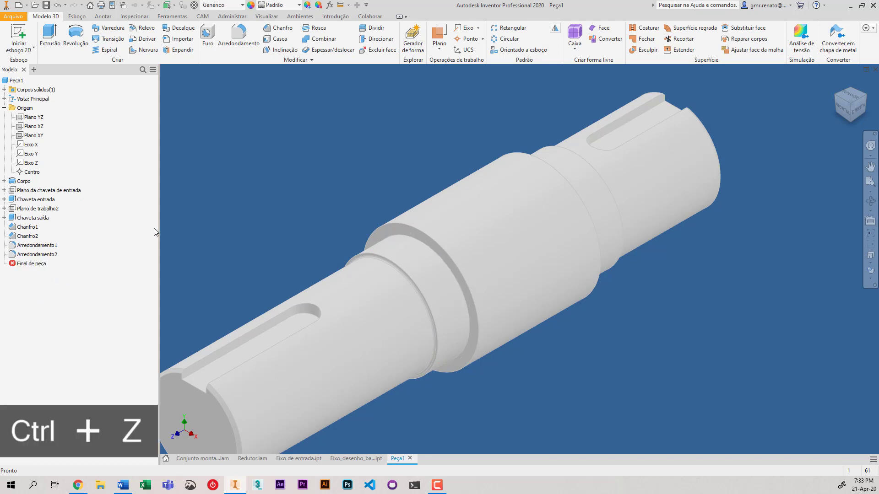
key("ctrl+z")
key("ctrl+z")
key("ctrl+z")
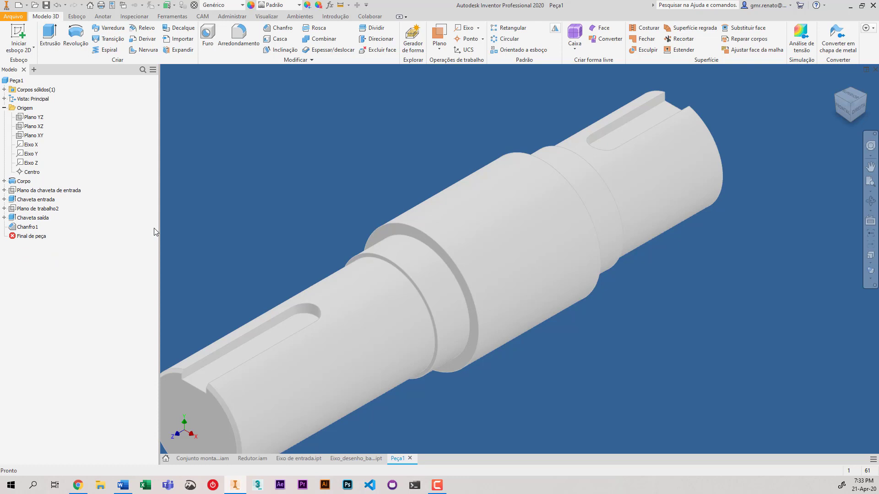
key("ctrl+y")
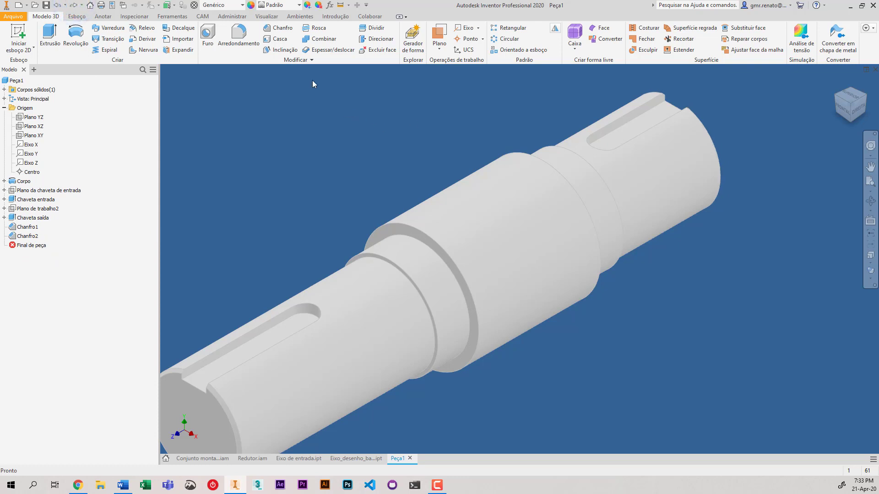
- Start a Fillet with a 1 mm radius on the step edge between the long end section and the adjacent intermediate section
left_click(240, 36)
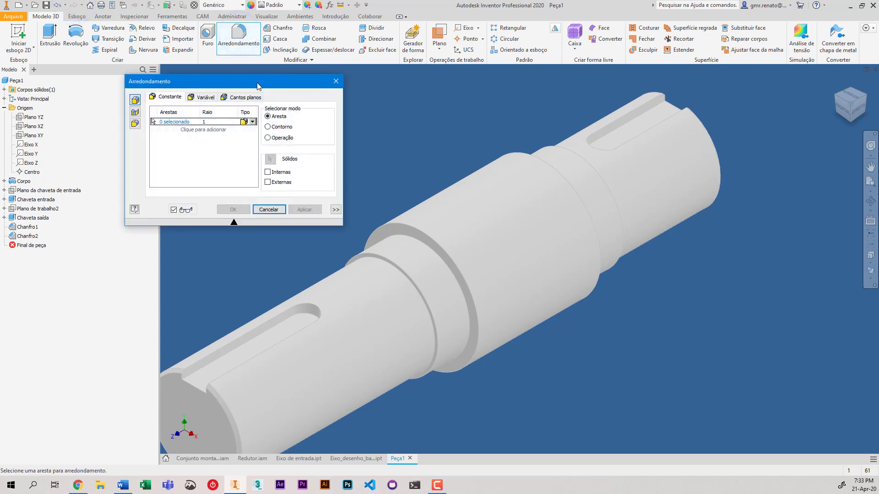
left_click_drag(259, 81, 170, 80)
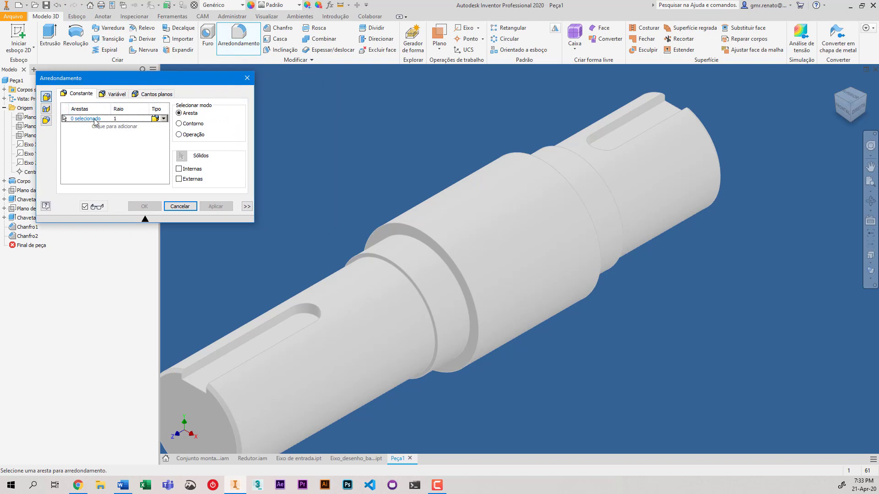
left_click(388, 265)
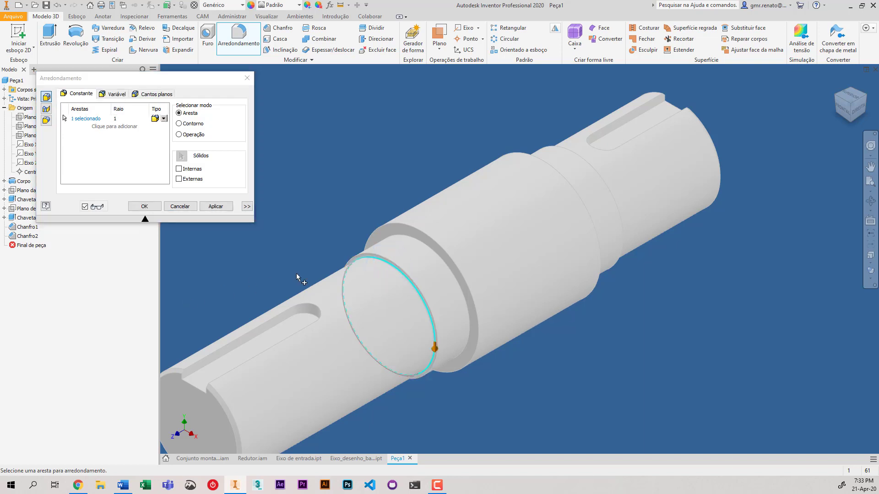
scroll(385, 251, "up", 4)
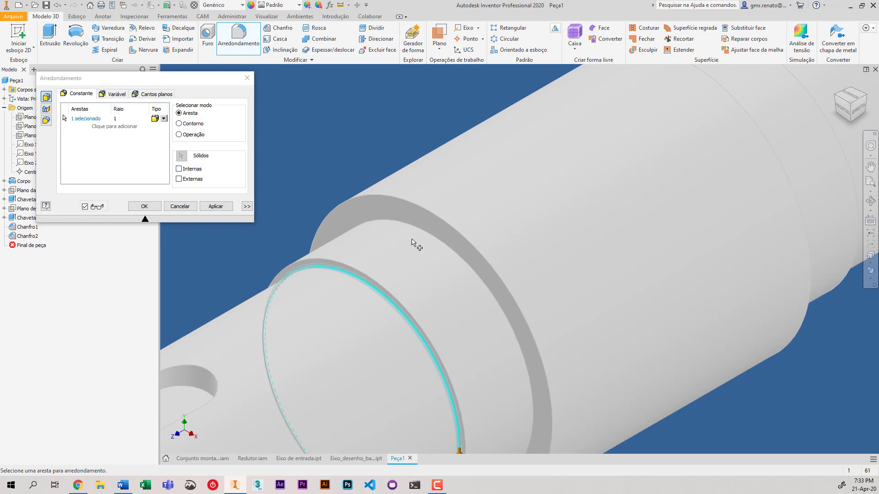
- Add a second edge set to the same fillet: the adjacent edge against the large central section, with a 2 mm radius
left_click(108, 128)
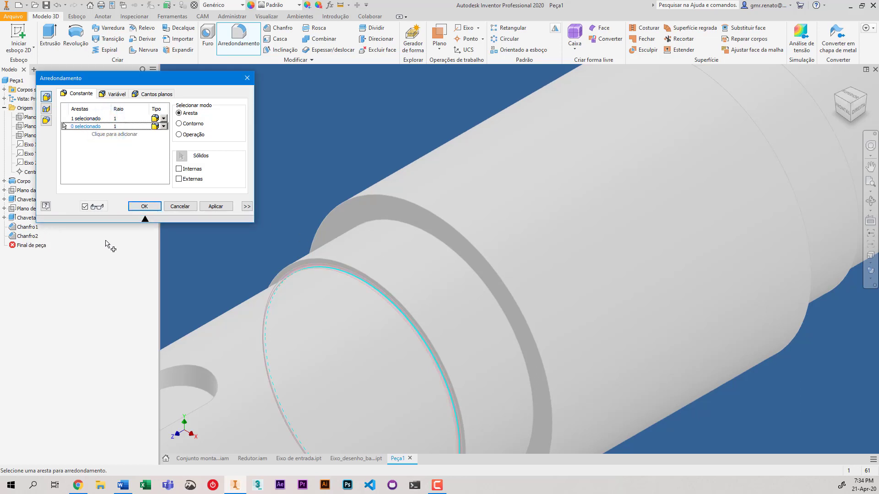
left_click(421, 232)
left_click(120, 126)
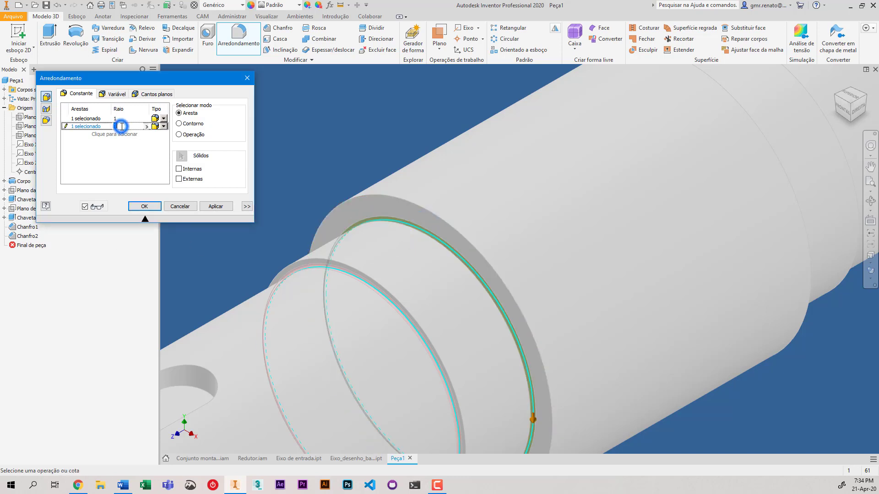
type("2")
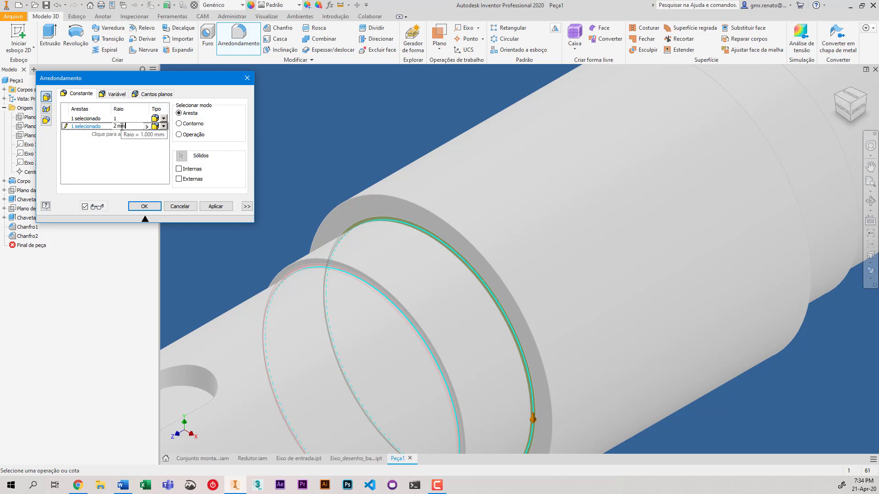
left_click(114, 156)
- Add a third edge set with a 2 mm radius on the opposite side of the central section, where the short-end intermediate section begins
scroll(237, 252, "up", 2)
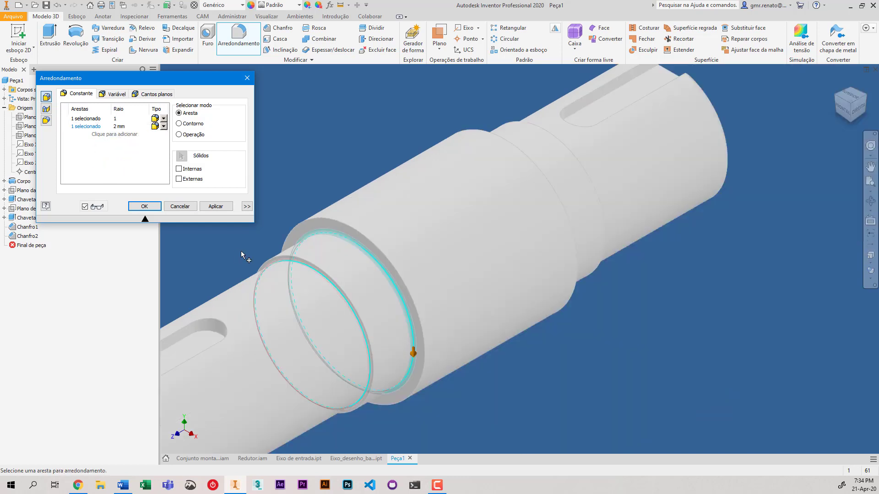
left_click(854, 91)
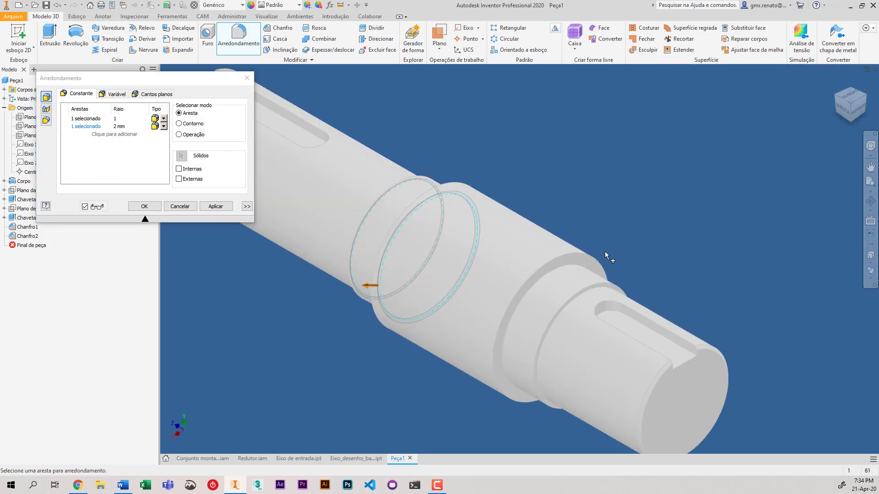
scroll(595, 254, "down", 3)
left_click(110, 136)
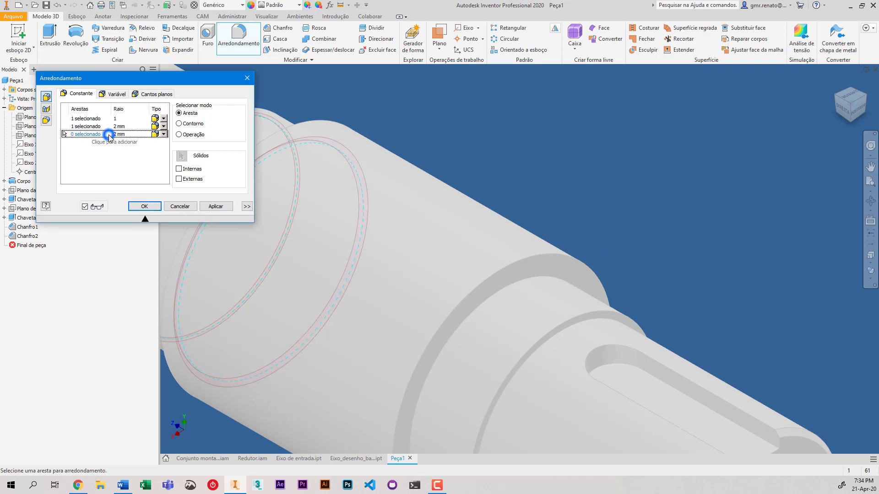
left_click(531, 277)
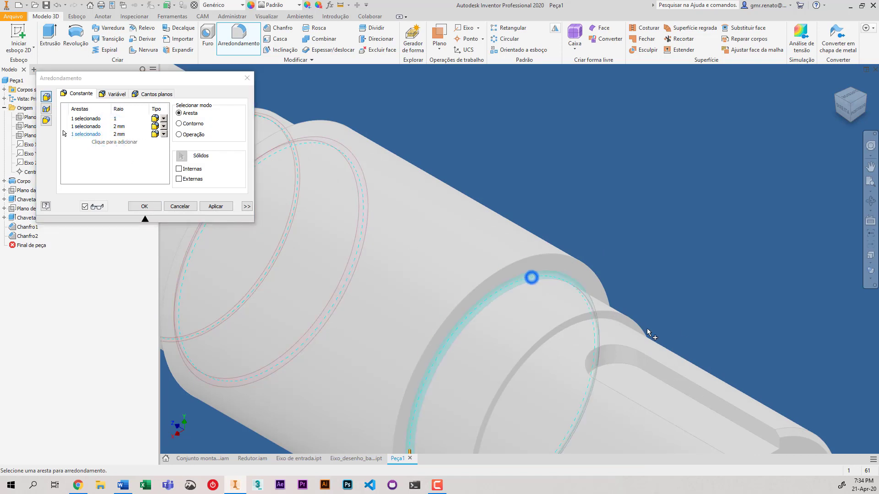
- Add a fourth edge set with a 1 mm radius at the short end section's step edge, and apply the combined fillet
left_click(115, 142)
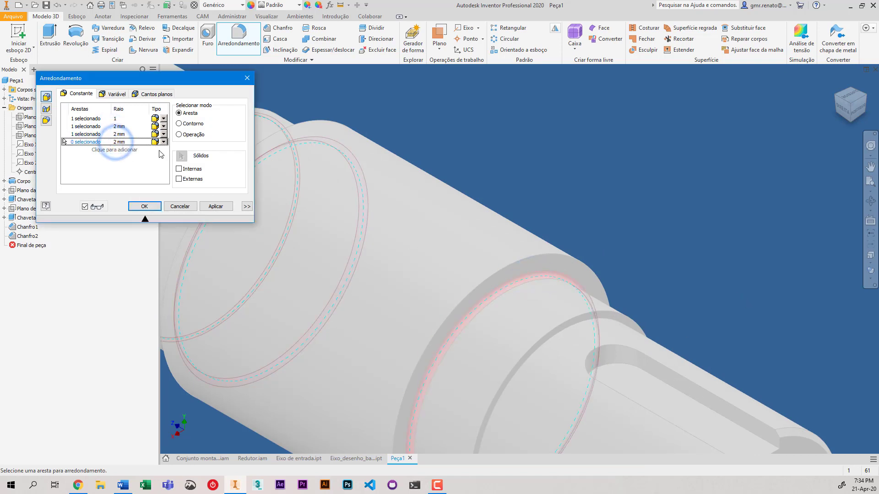
left_click(582, 322)
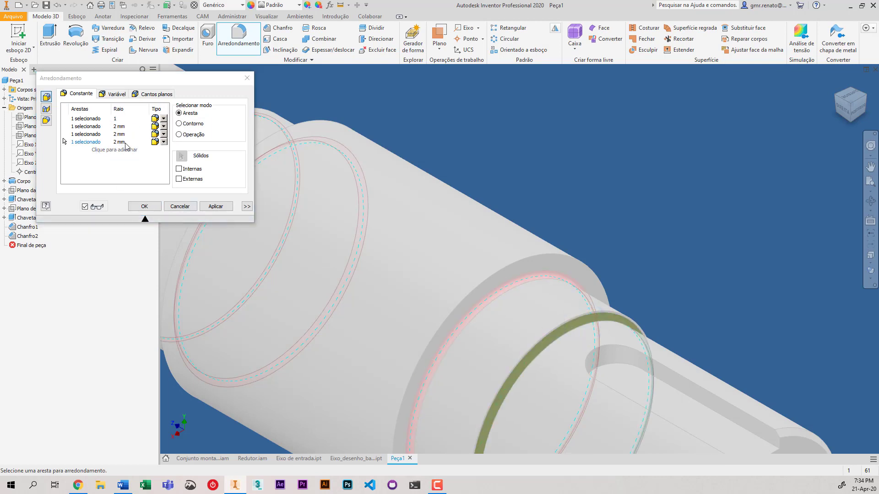
left_click(124, 142)
type("1")
left_click(134, 170)
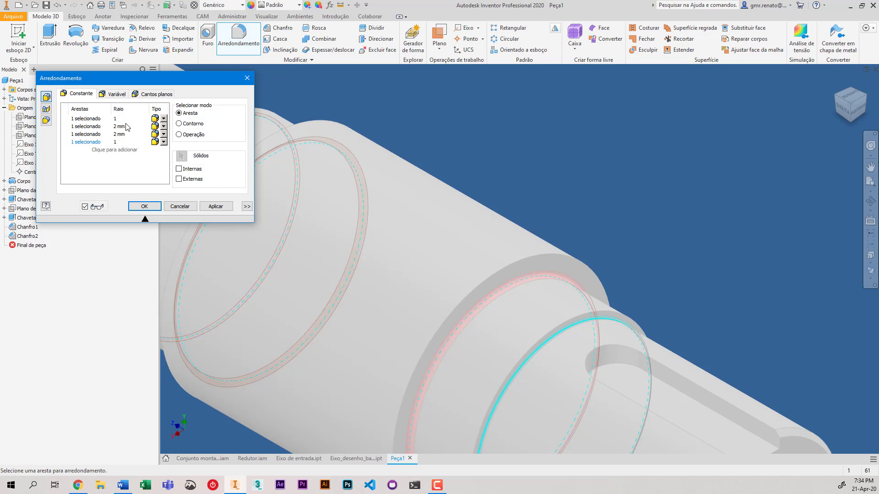
left_click(215, 207)
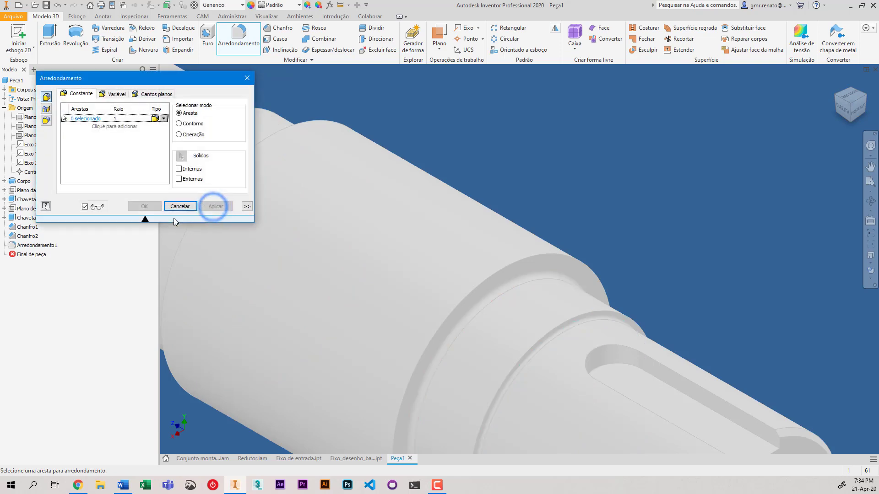
left_click(178, 207)
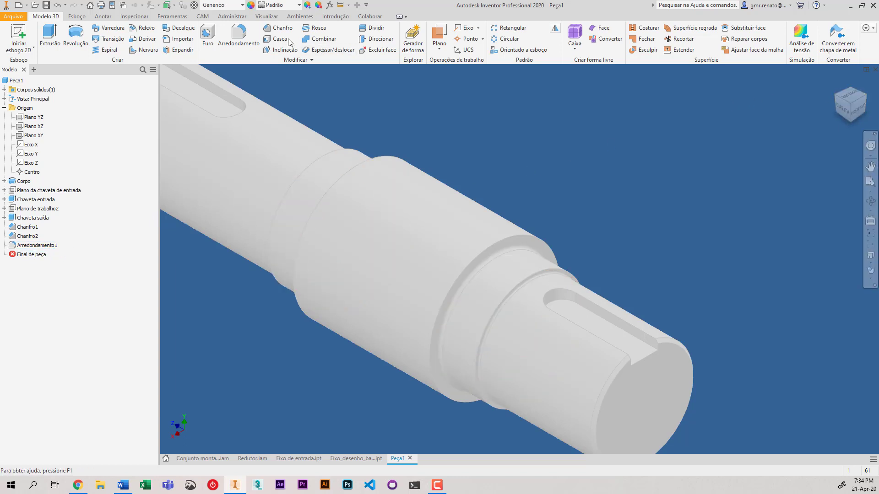
left_click(279, 28)
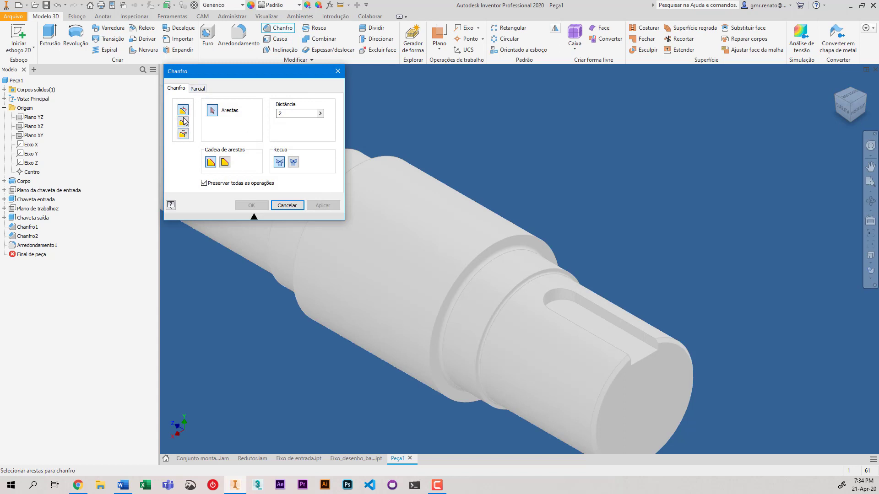
left_click(287, 206)
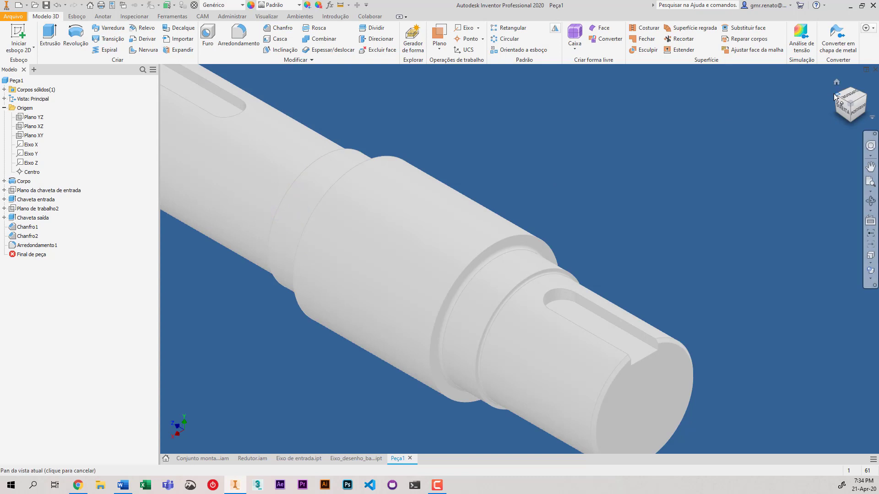
- Start a Hole on the flat end face of the long end section and move its point to the face centre
left_click(836, 82)
left_click(870, 192)
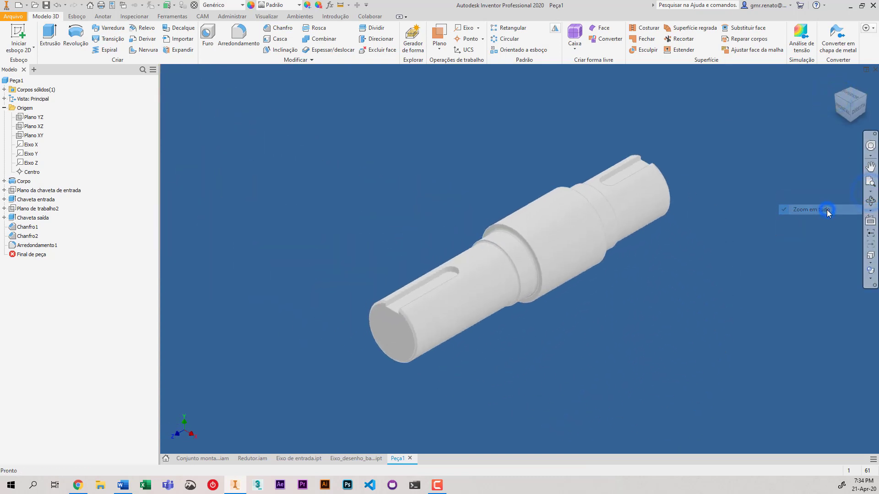
left_click(826, 210)
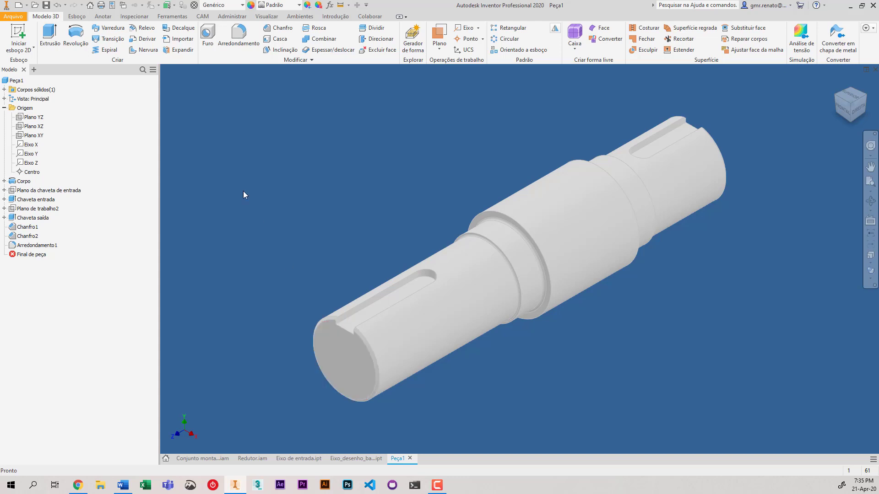
left_click(208, 36)
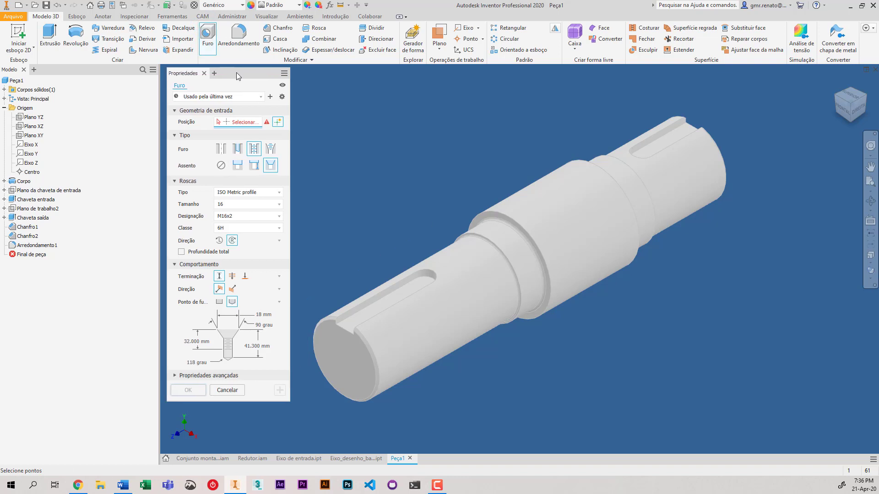
left_click(197, 111)
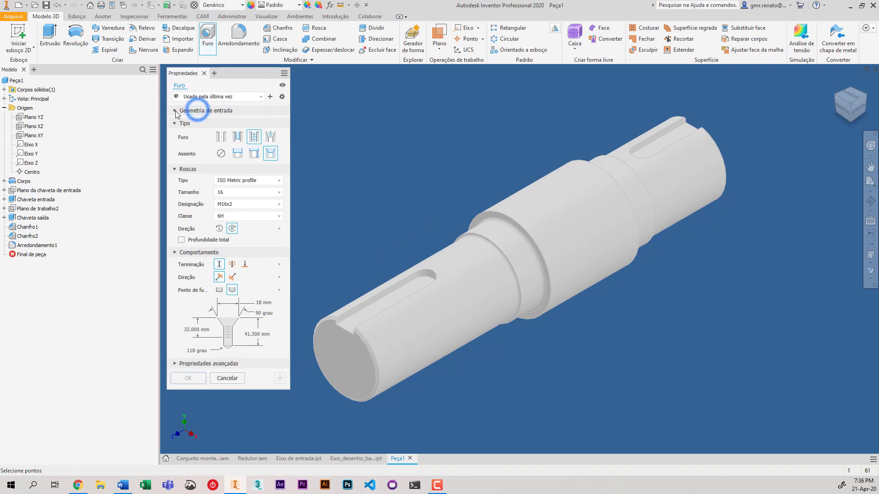
left_click(175, 111)
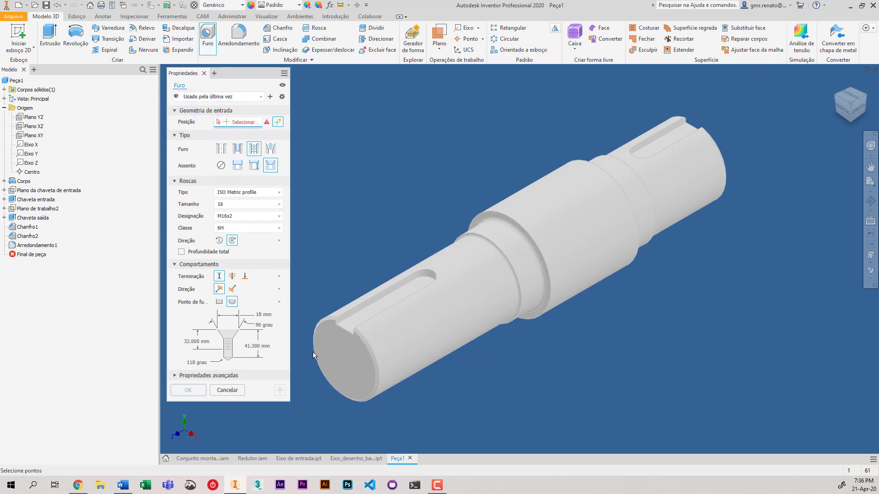
left_click(345, 381)
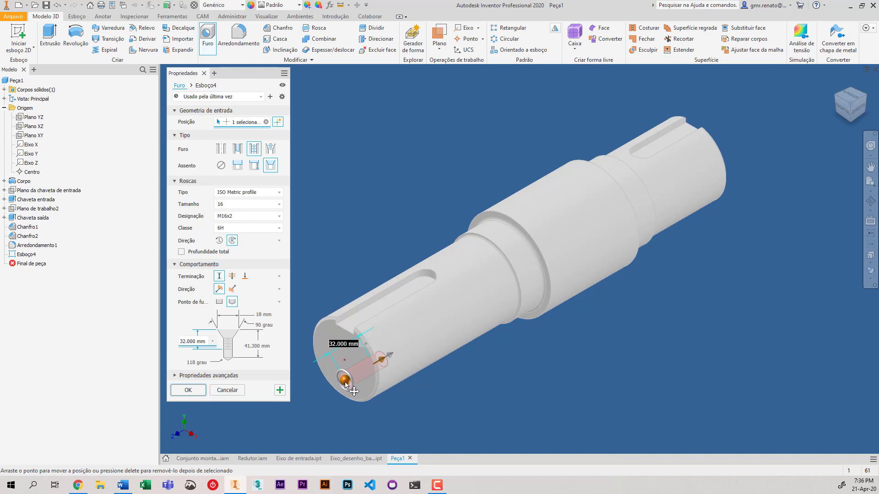
left_click_drag(346, 387, 345, 361)
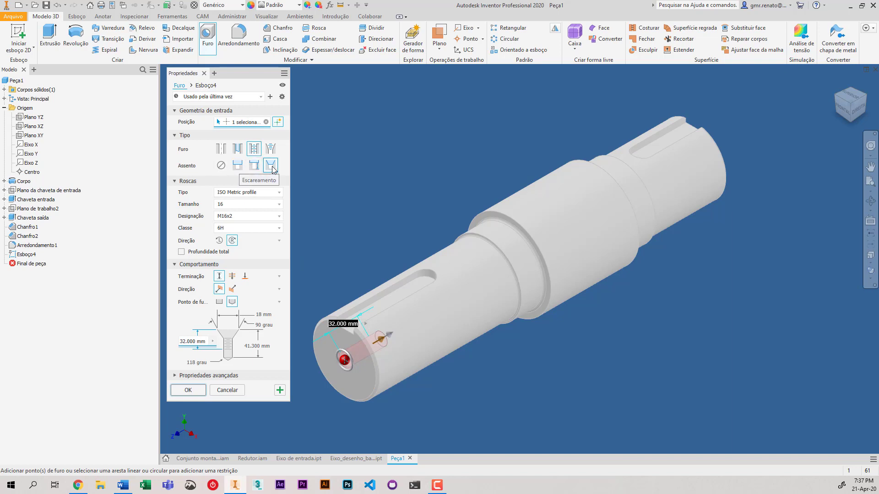
- Choose the ISO Metric profile thread type and size 16 for the countersunk tapped hole
left_click(248, 196)
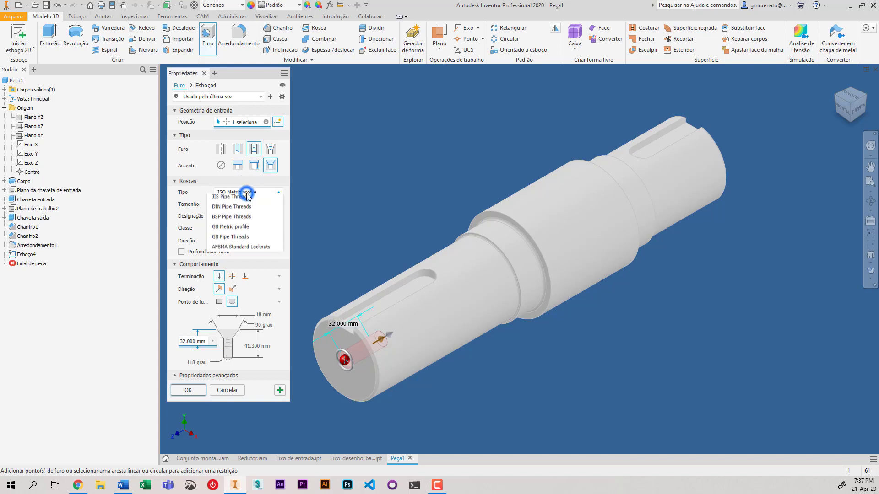
left_click(230, 222)
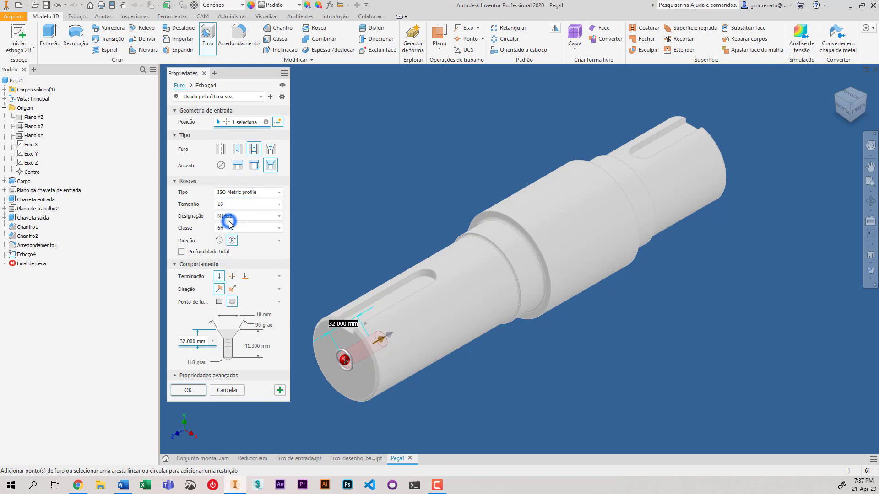
left_click(233, 206)
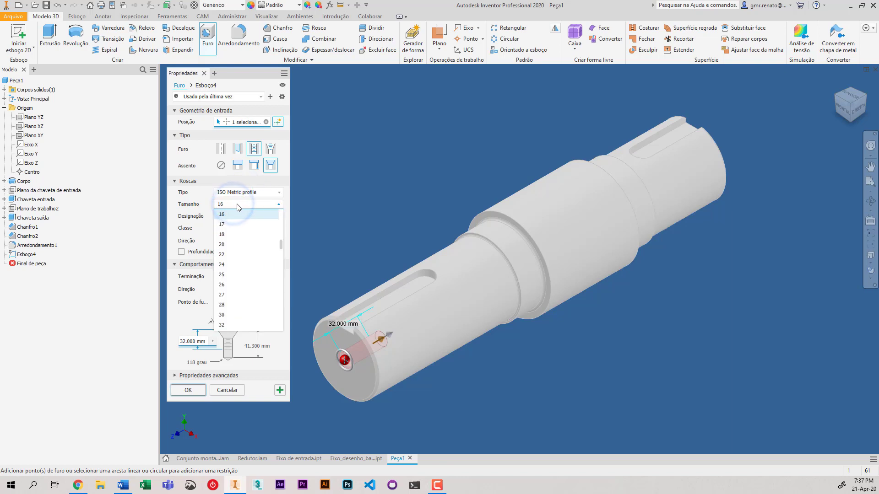
left_click(234, 204)
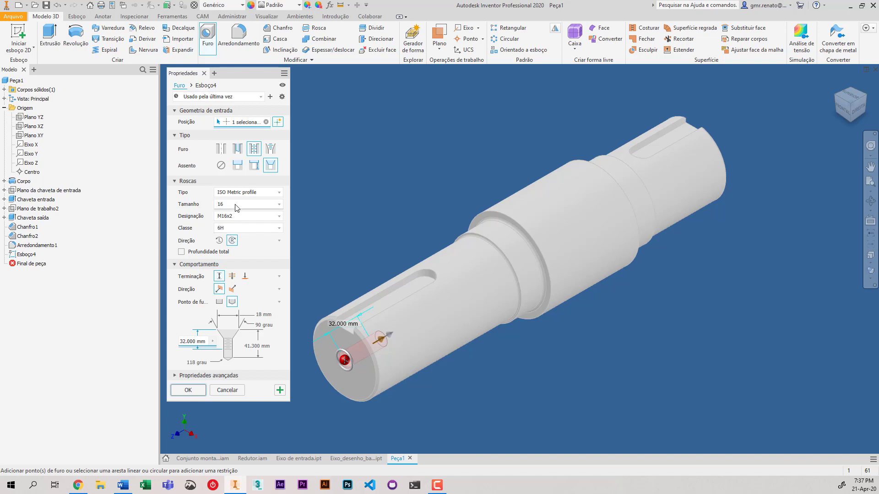
left_click(236, 192)
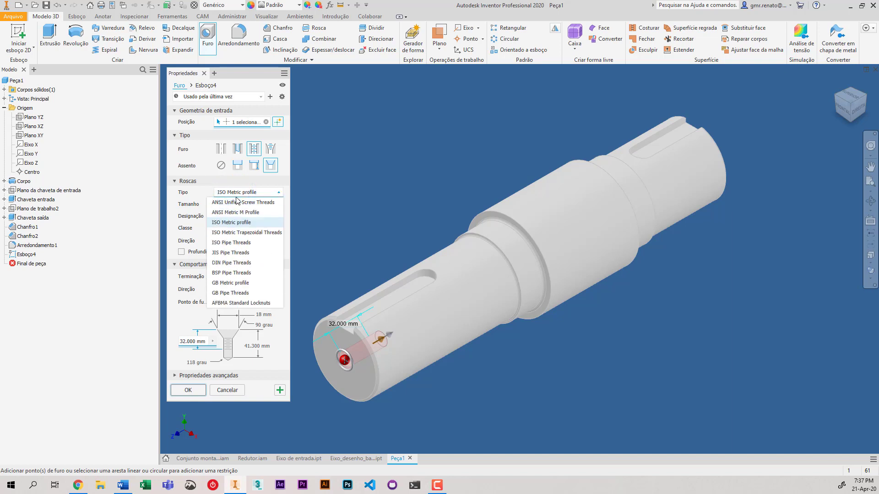
left_click(200, 170)
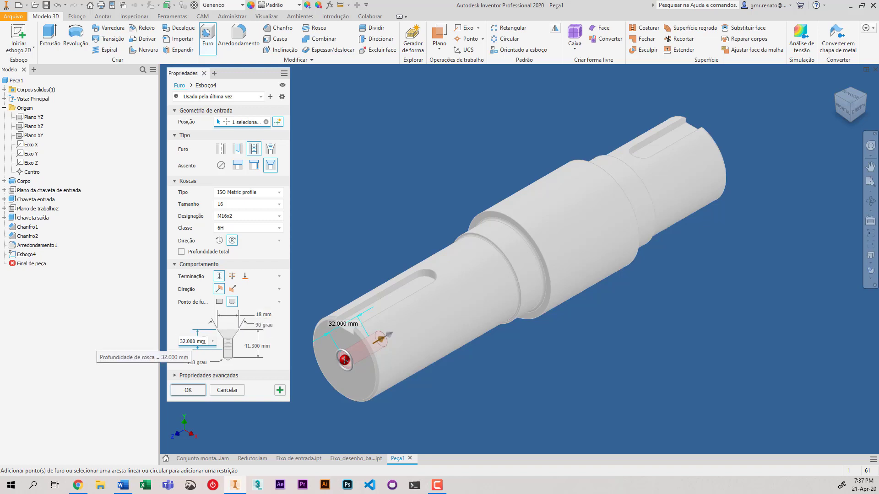
- Set the hole depth to 30 mm and the thread depth to 28 mm, and create the hole
left_click(205, 341)
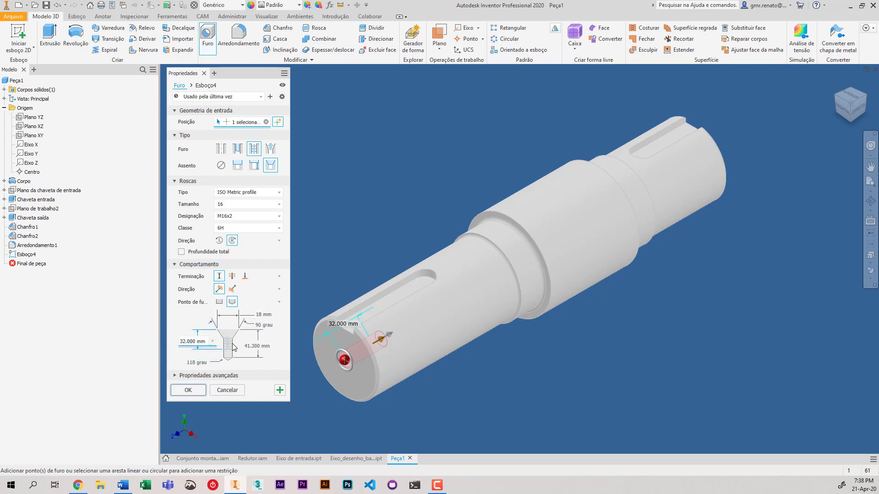
key("Tab")
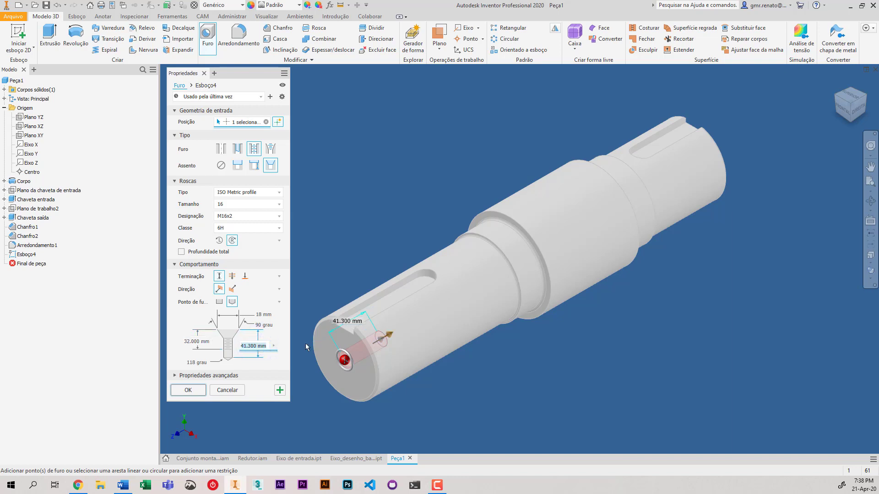
type("30")
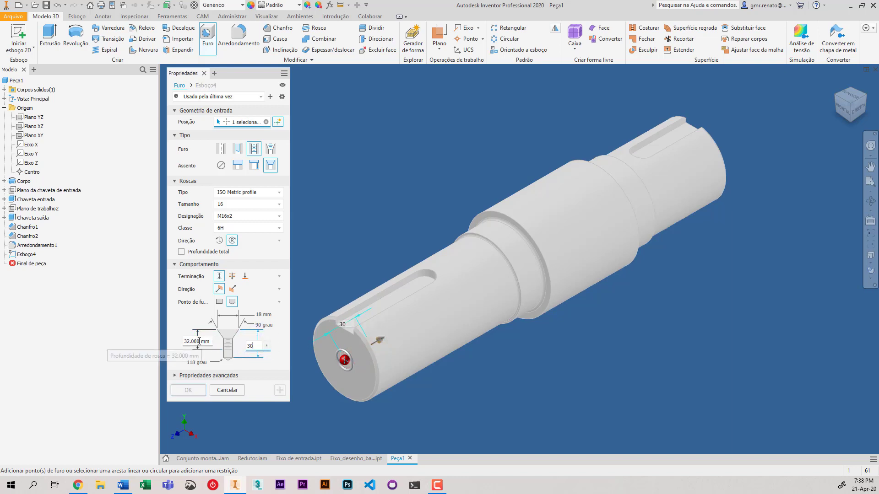
left_click(199, 341)
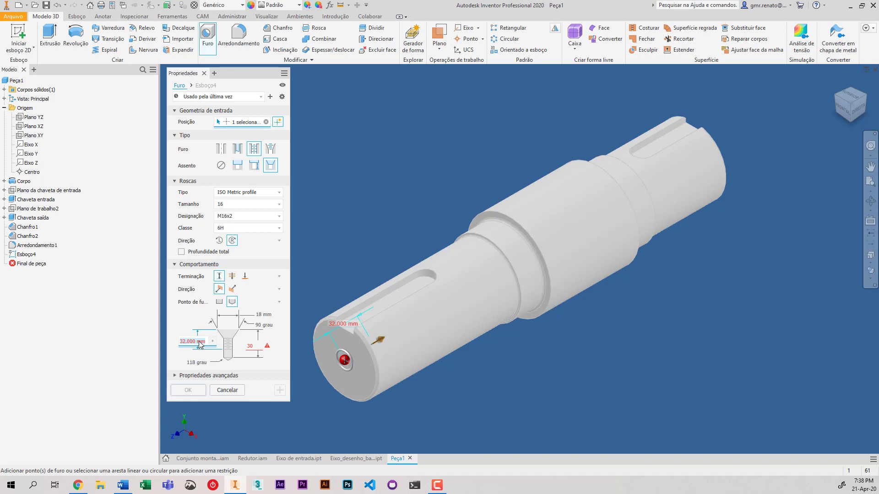
mouse_move(206, 347)
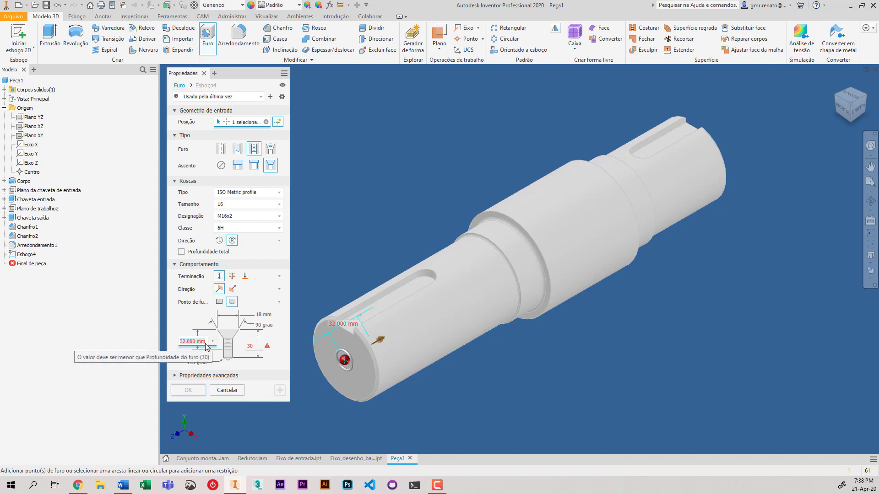
type("28")
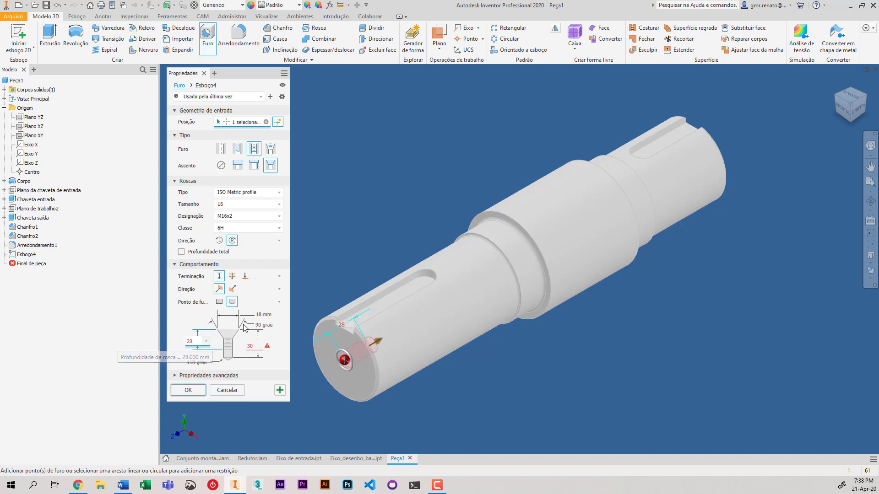
left_click(265, 315)
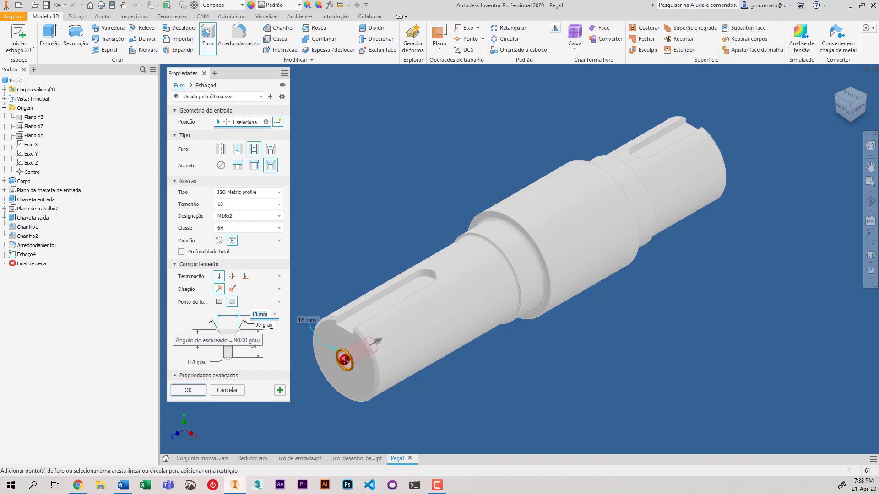
left_click(189, 391)
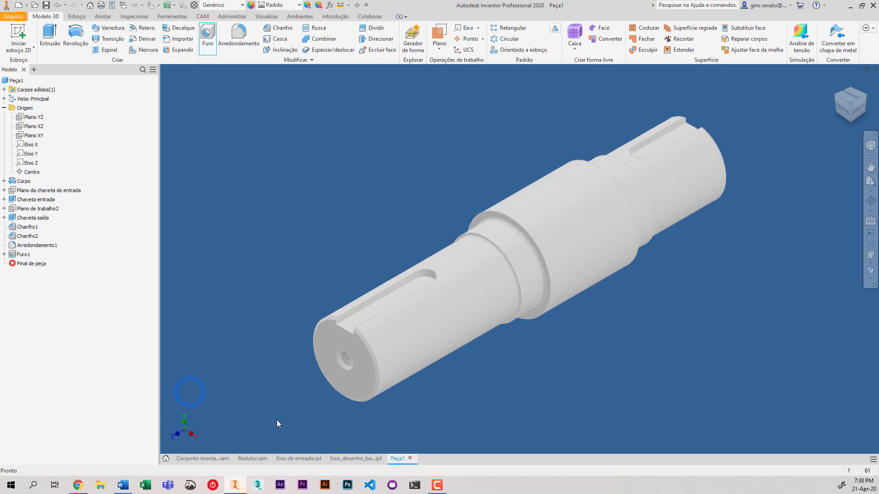
- Assign the material Aço, carbono to the shaft
scroll(309, 399, "down", 3)
key("F6")
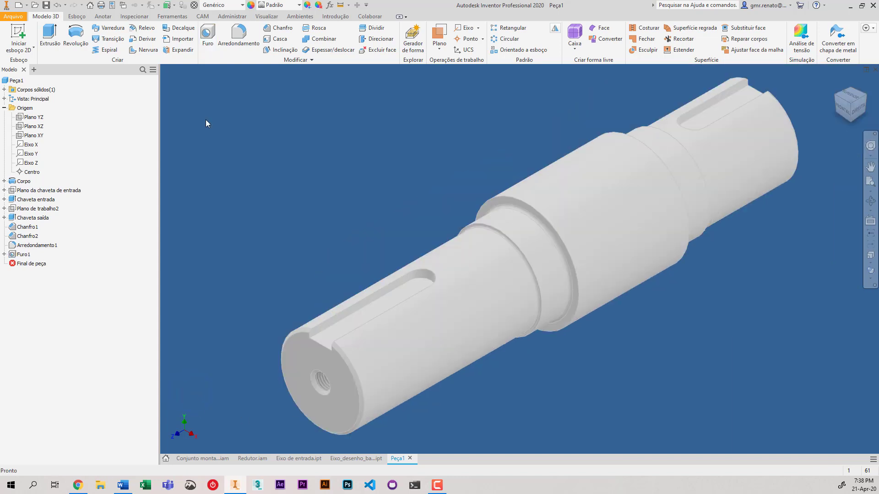
left_click(242, 5)
scroll(225, 25, "up", 10)
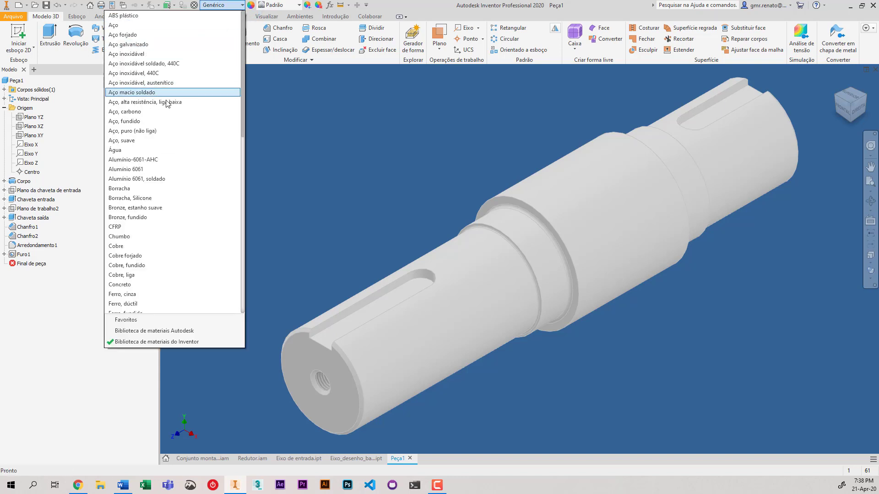
left_click(151, 112)
left_click(292, 156)
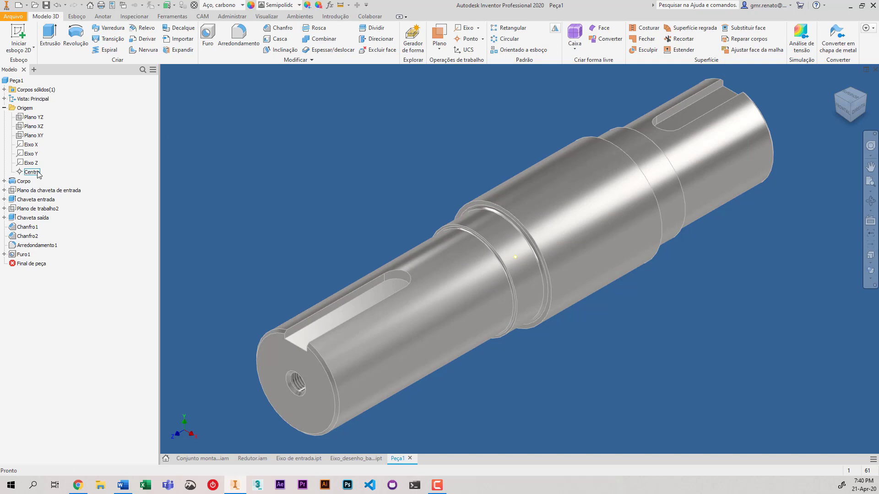
- Start a sketch on the YZ origin plane and project the upper silhouette edge of the short end section
left_click(37, 117)
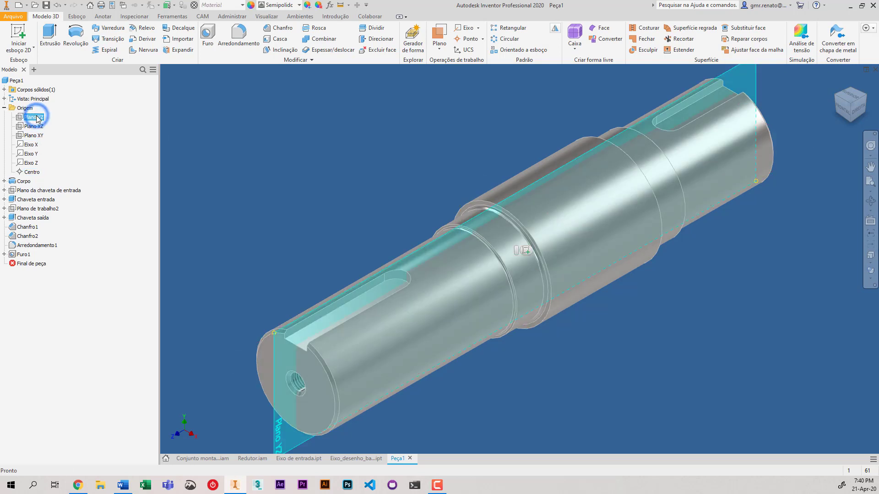
left_click(26, 32)
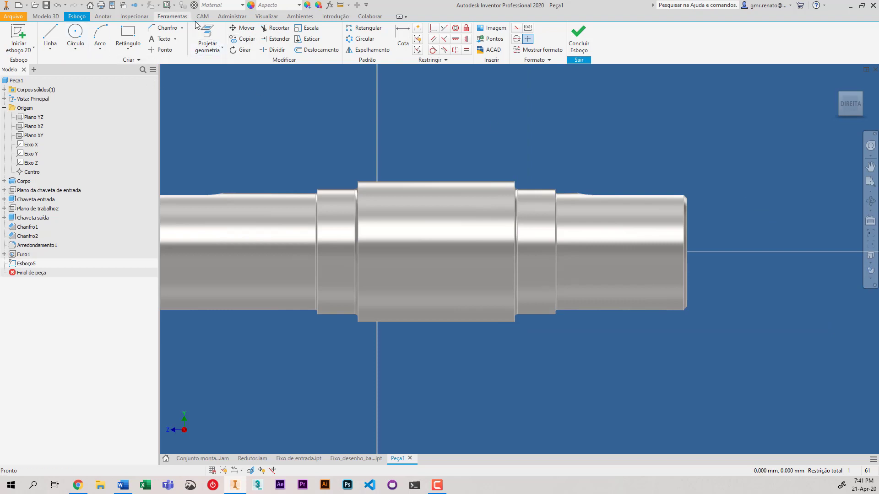
left_click(214, 31)
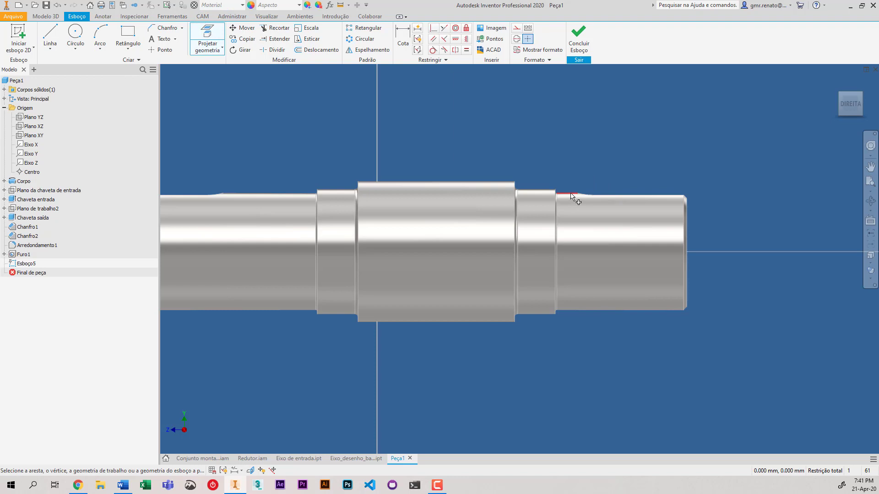
left_click(570, 194)
- Draw a horizontal line from the projected upper edge of the short end section to beyond the shaft's end
key("l")
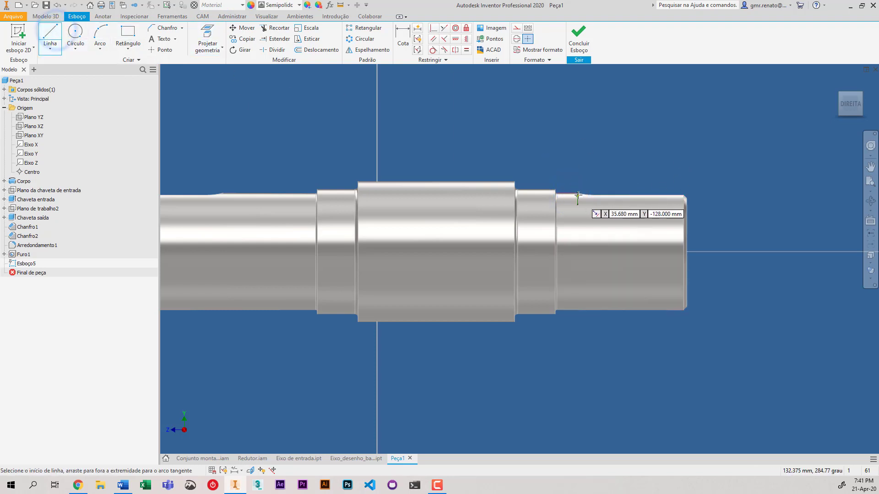
left_click(578, 193)
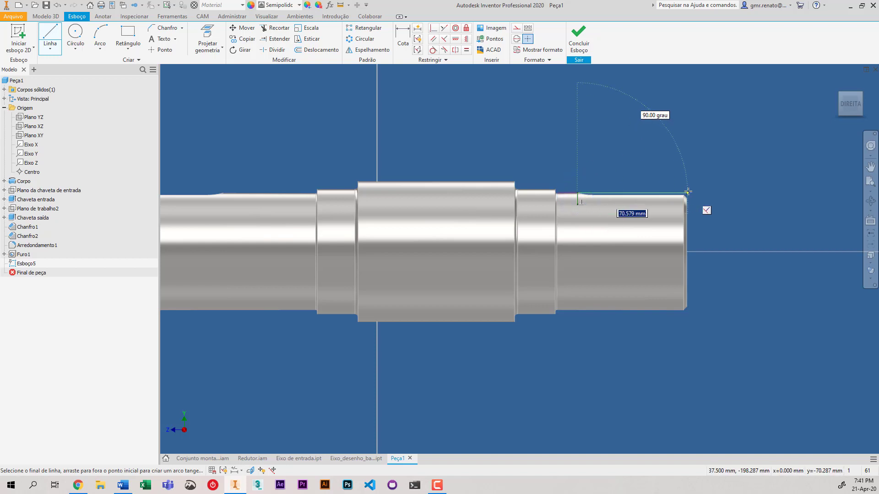
right_click(781, 188)
left_click(816, 190)
- Change the visual style to wireframe (Estrutura de arame) while preparing a rectangle in the sketch at the shaft's end
scroll(691, 197, "down", 3)
middle_click_drag(750, 240, 667, 237)
left_click(128, 36)
scroll(545, 206, "down", 3)
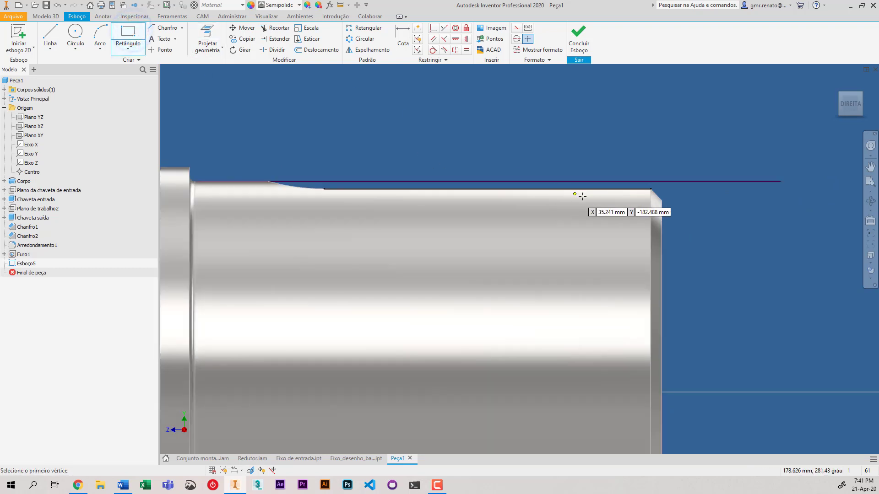
scroll(540, 249, "up", 2)
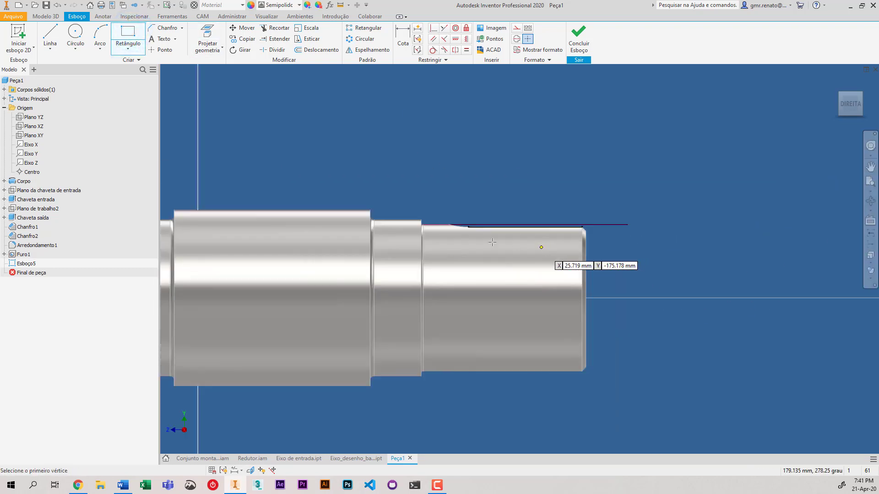
left_click(870, 271)
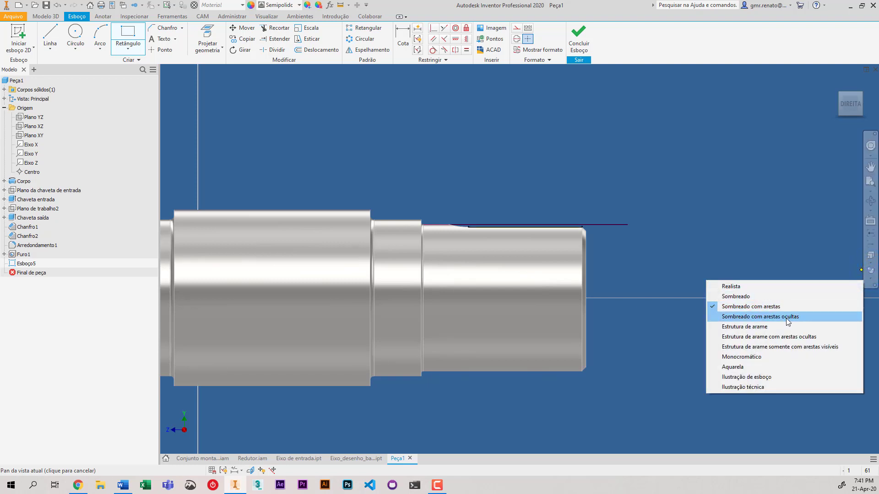
left_click(778, 327)
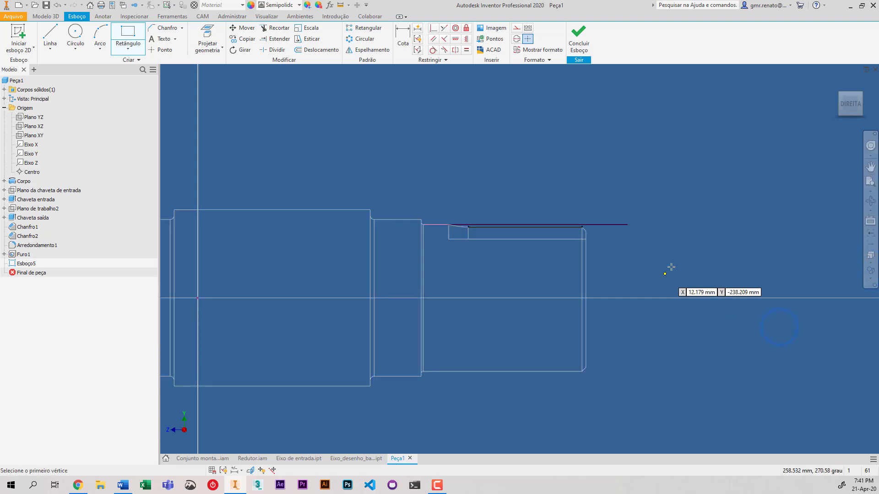
scroll(680, 245, "up", 2)
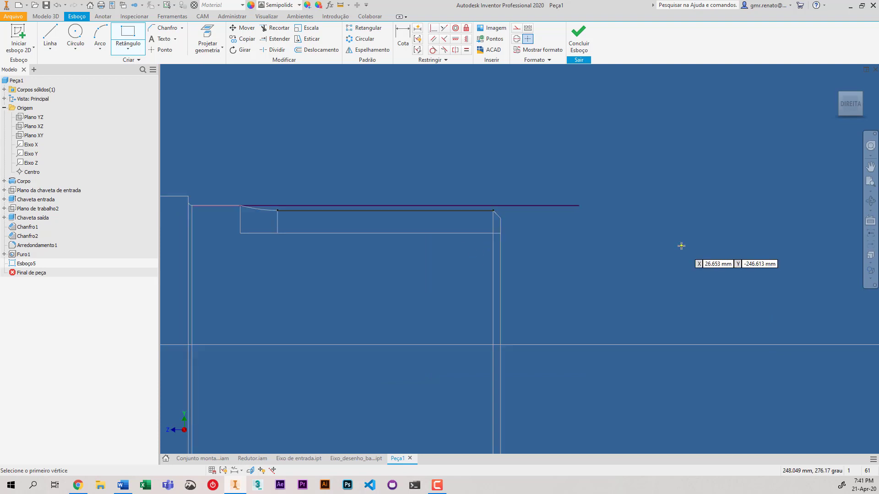
scroll(681, 246, "down", 1)
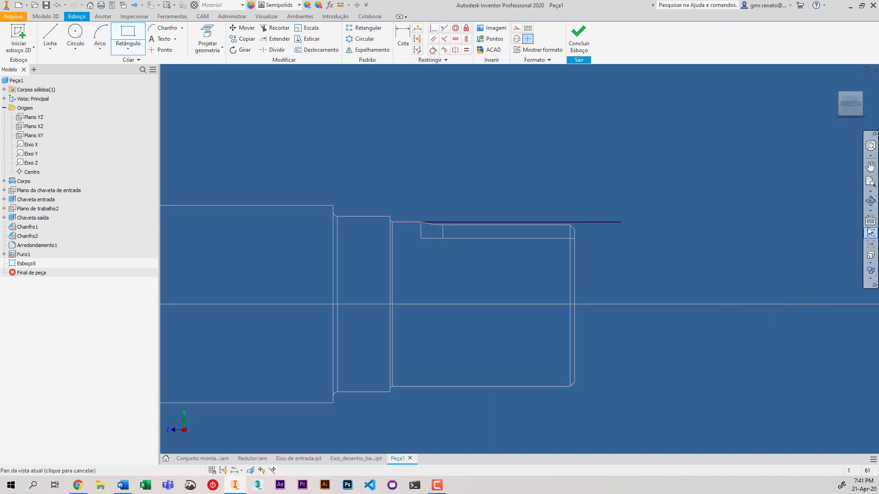
- Remove the visual styles control (Estilos visuais) from the navigation bar and add it back
left_click(874, 286)
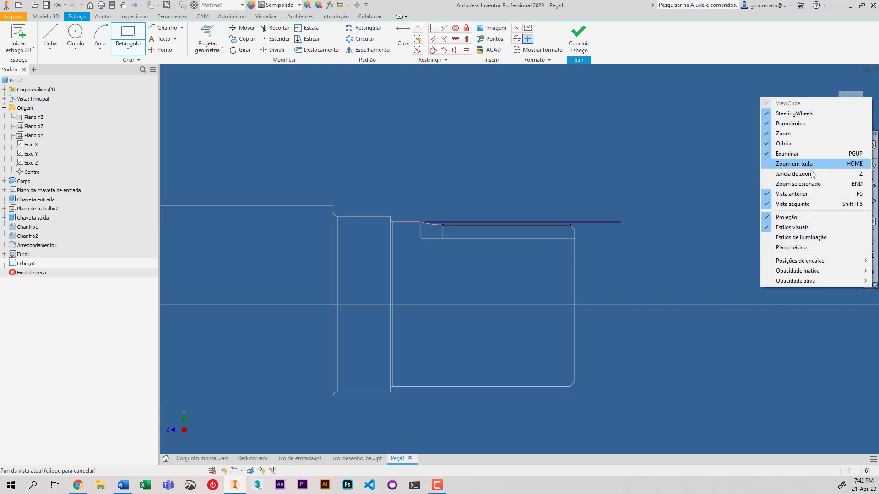
left_click(810, 227)
left_click(874, 270)
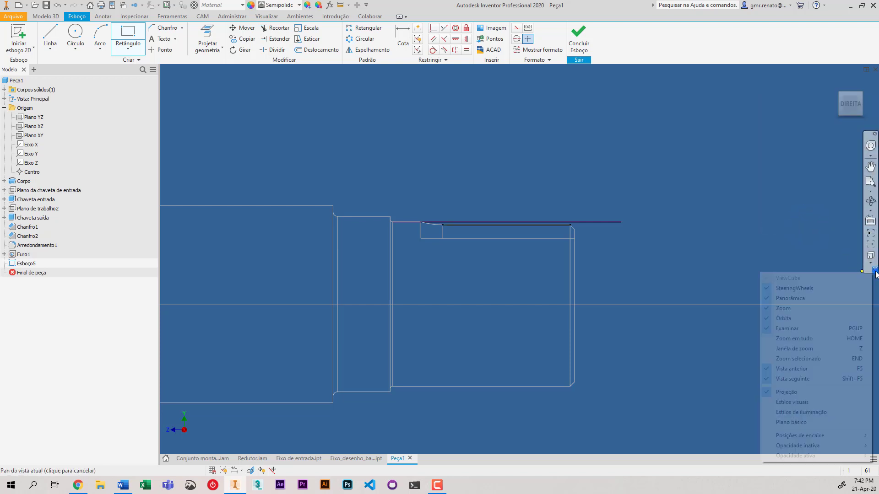
left_click(790, 403)
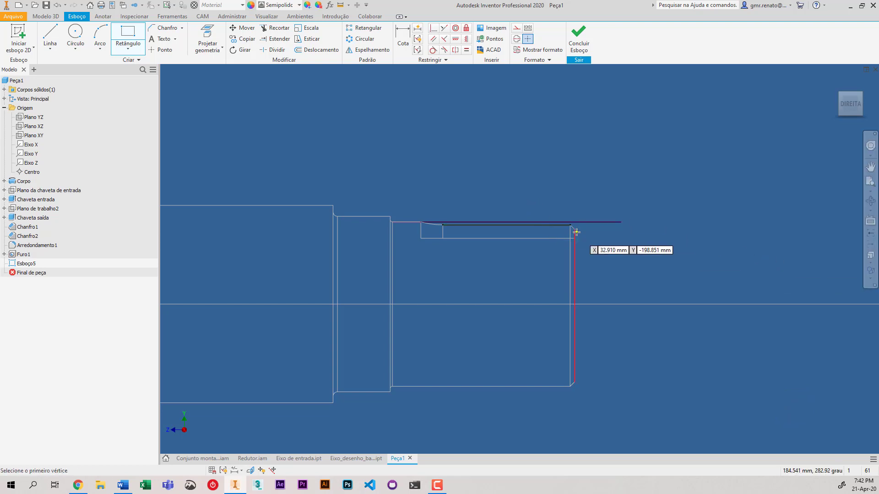
- Draw a rectangle about 12.7 mm wide extending down from the horizontal line into the short end section, near the shaft's end
scroll(583, 204, "up", 5)
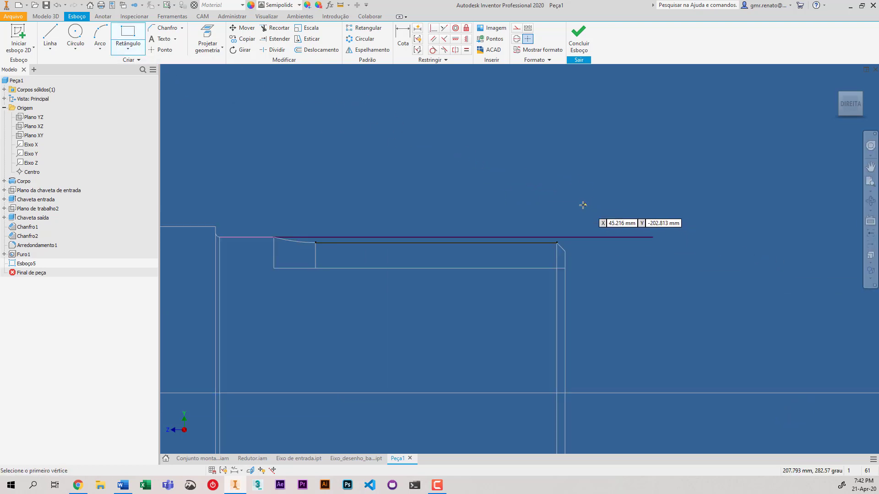
left_click(466, 251)
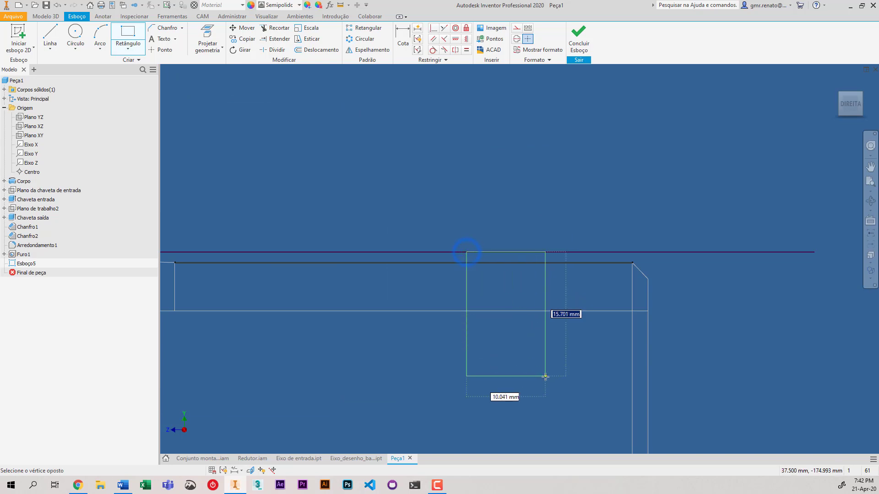
left_click(567, 351)
scroll(567, 350, "down", 5)
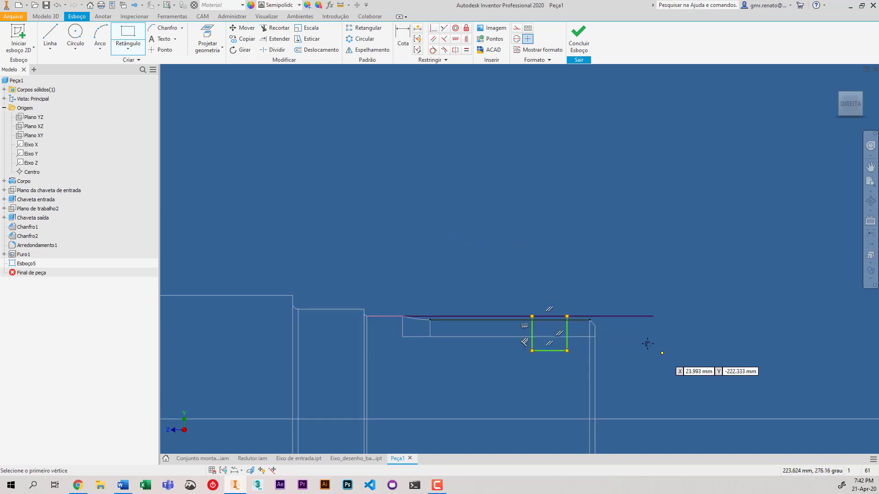
scroll(647, 343, "up", 2)
middle_click_drag(648, 344, 590, 291)
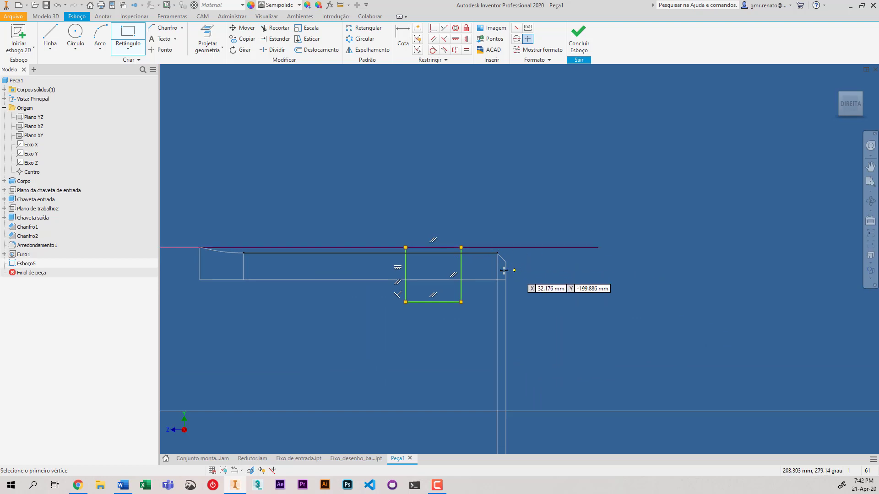
scroll(512, 244, "down", 2)
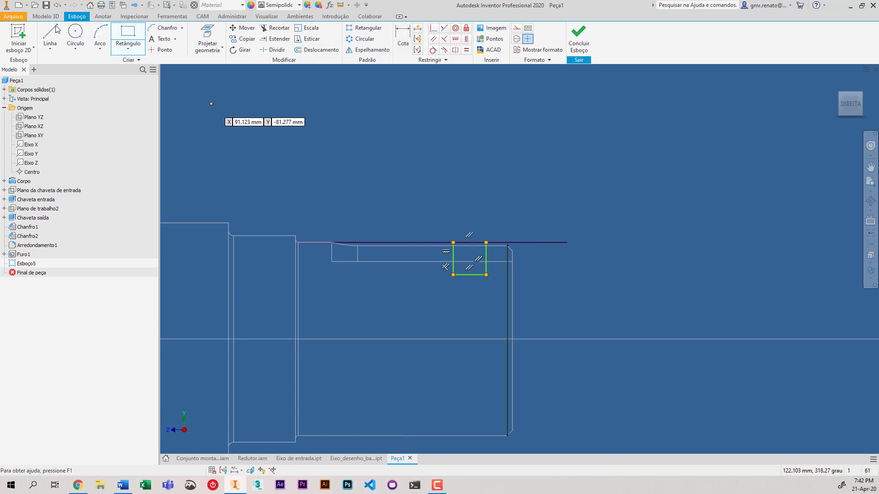
- Draw a horizontal centerline along the shaft axis from the sketch origin to beyond the shaft's end
key("l")
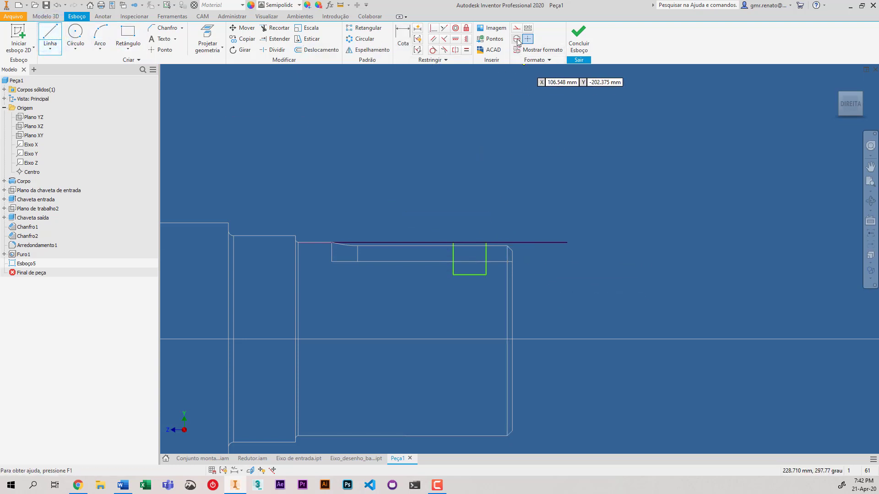
left_click(517, 39)
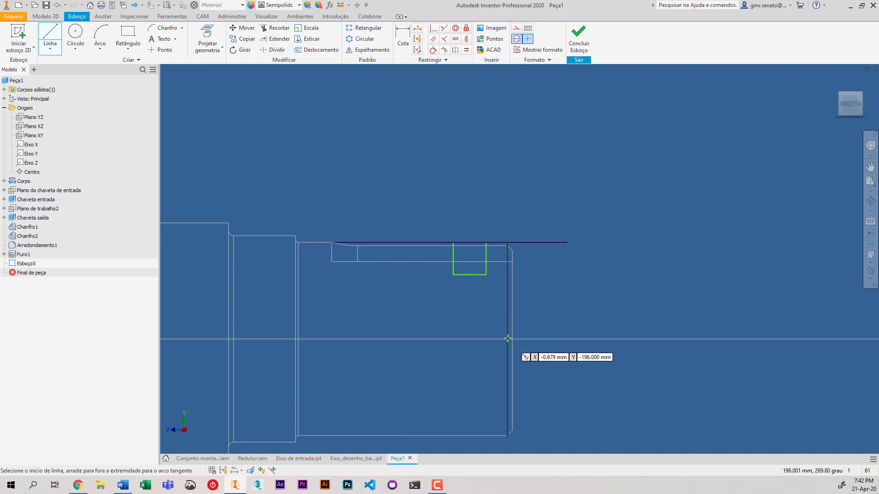
scroll(507, 340, "down", 3)
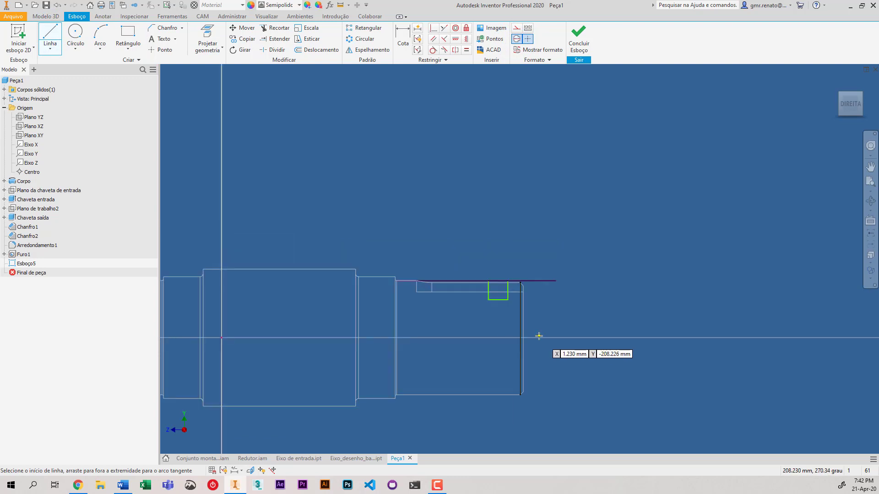
left_click(222, 338)
left_click(589, 338)
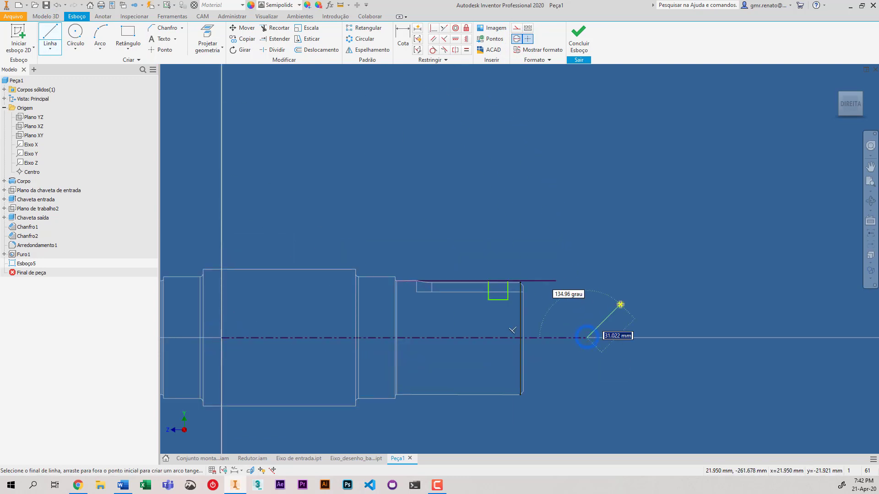
right_click(620, 305)
left_click(654, 304)
scroll(515, 329, "up", 5)
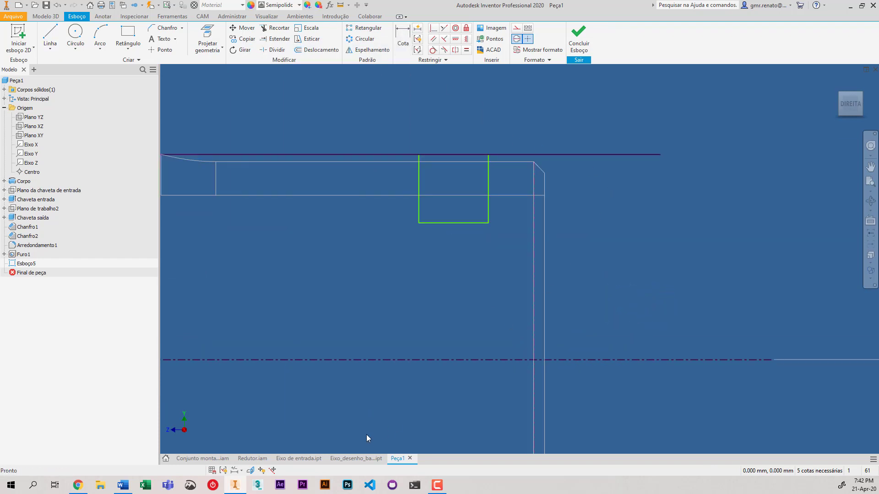
- Switch to the Eixo de entrada part and measure the retaining ring groove's width between its two edges
left_click(356, 458)
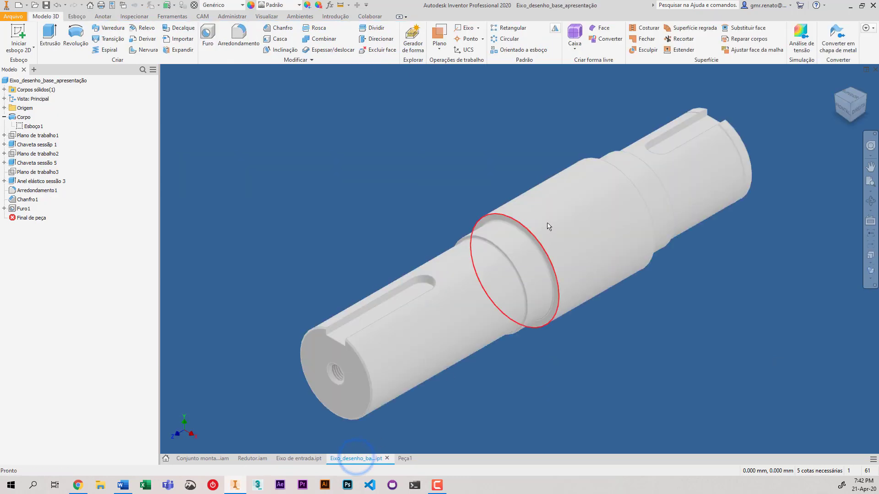
left_click(298, 458)
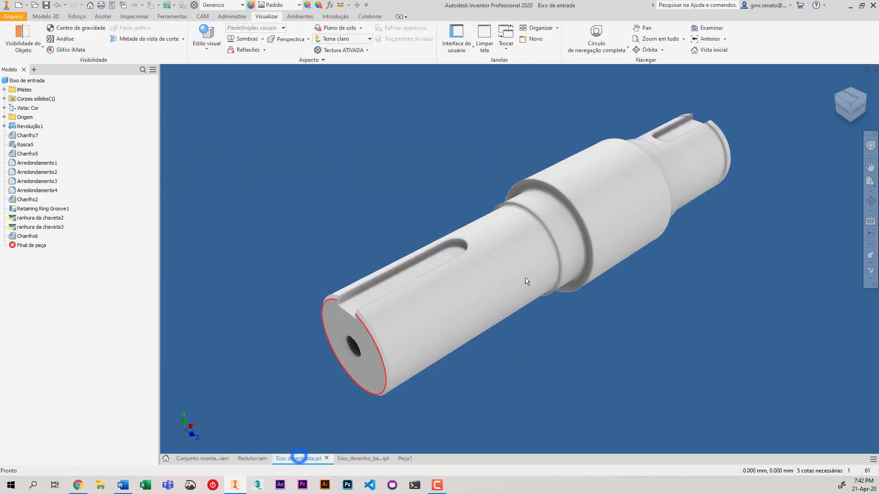
scroll(744, 149, "down", 3)
middle_click_drag(744, 145, 585, 266)
scroll(520, 274, "down", 3)
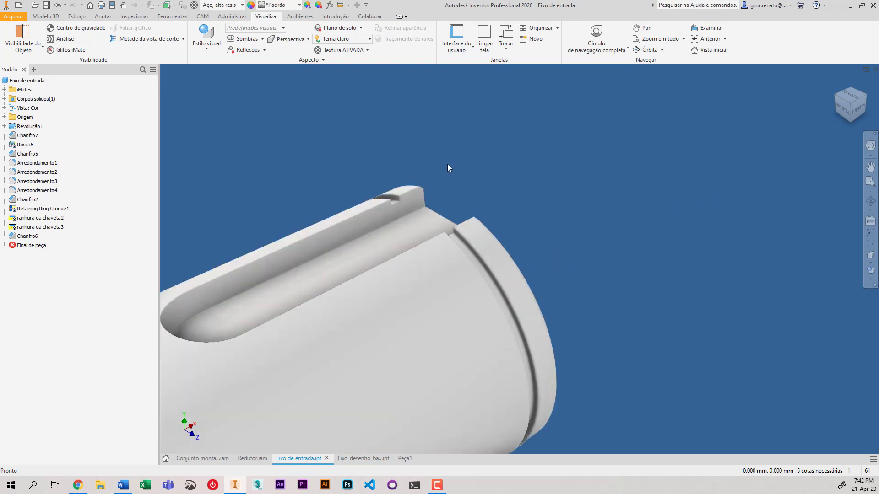
left_click(476, 253)
left_click(468, 261)
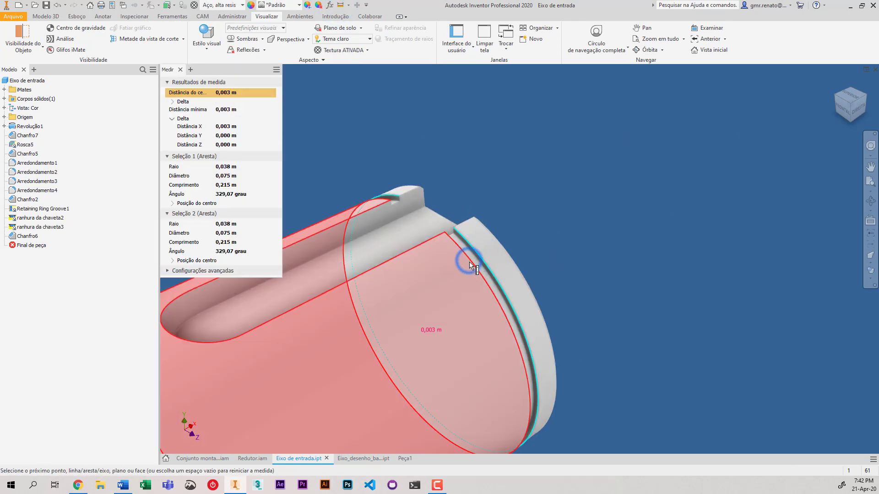
scroll(463, 223, "up", 1)
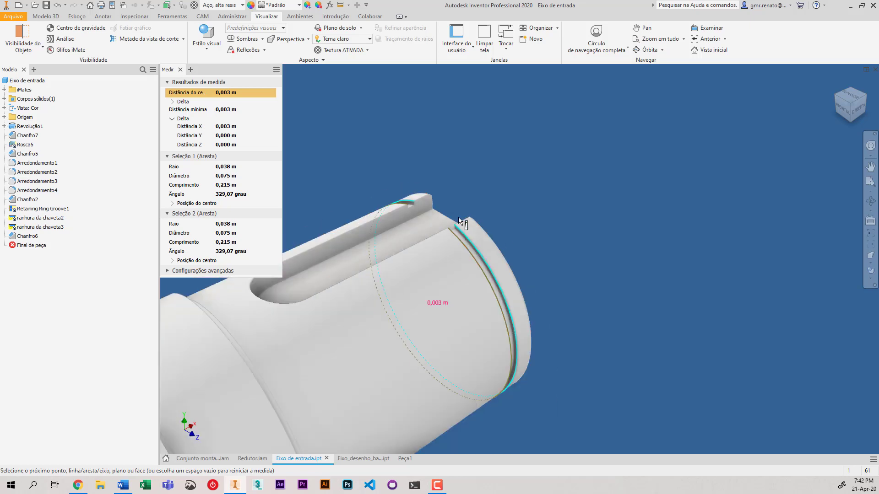
scroll(496, 206, "down", 1)
scroll(496, 205, "down", 1)
- Measure the minimum distance between the retaining ring groove's floor and the outer face of the end collar
left_click(341, 6)
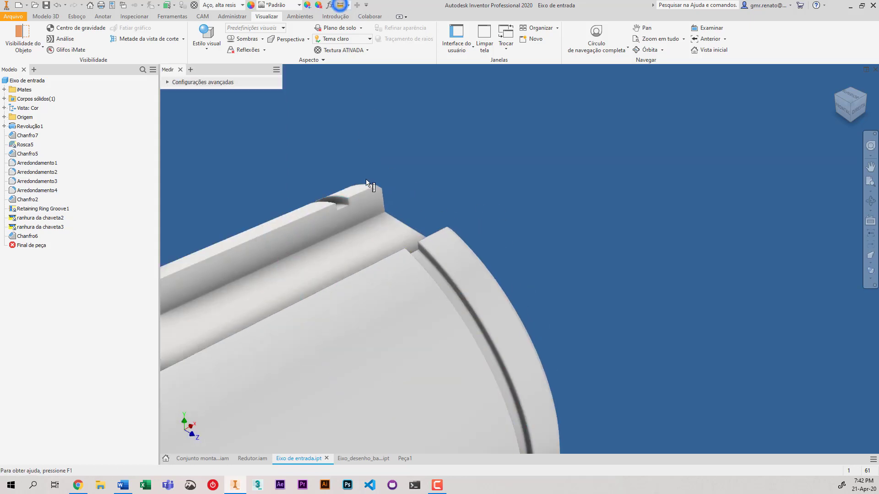
scroll(342, 206, "down", 2)
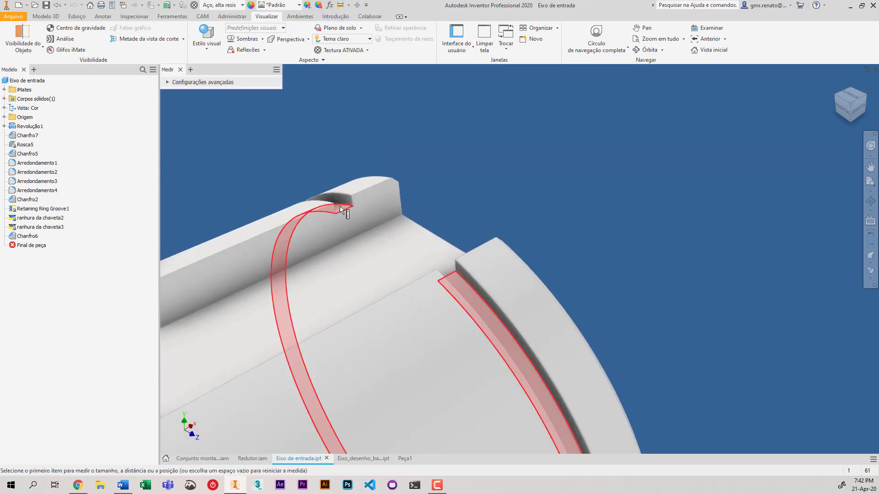
left_click(340, 207)
left_click(340, 206)
scroll(451, 173, "up", 3)
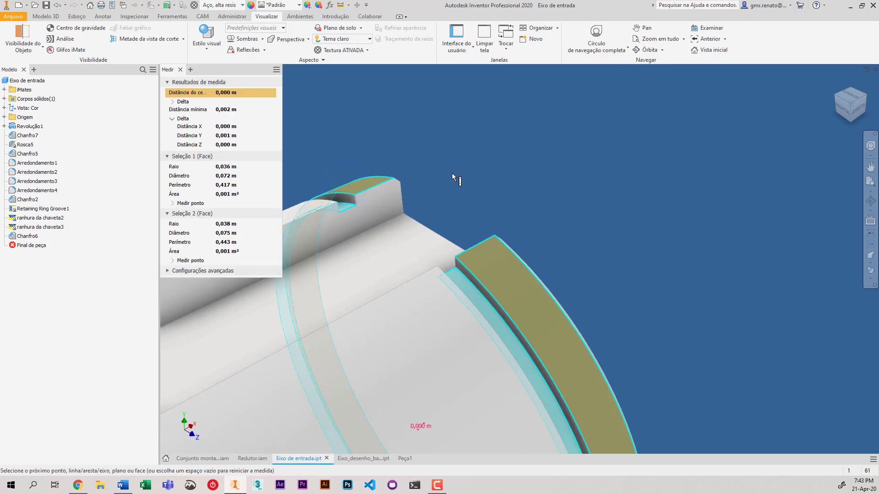
left_click(229, 110)
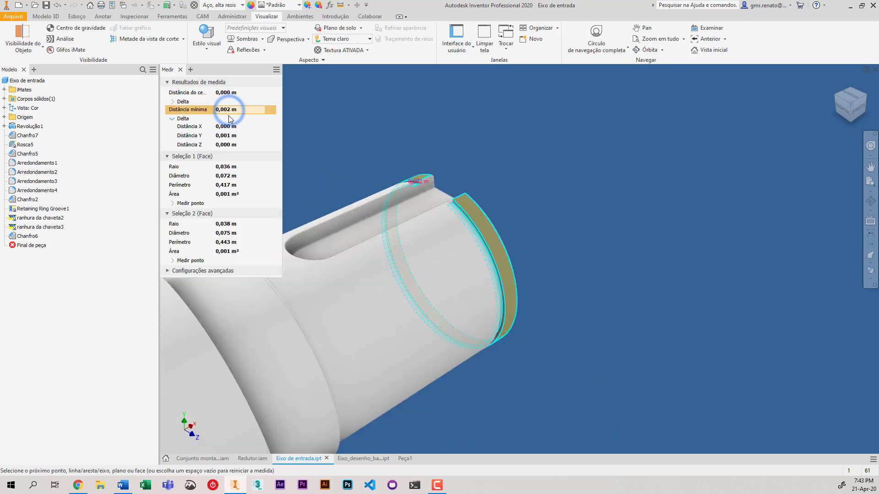
key("Escape")
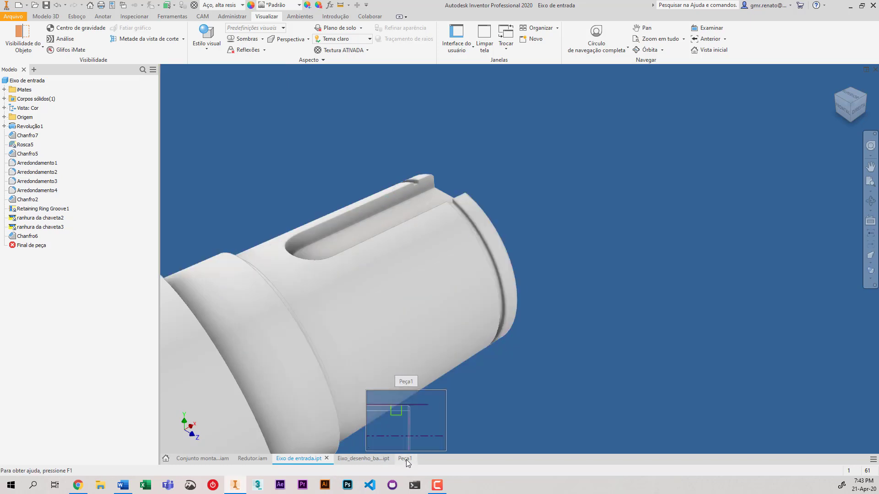
- Measure between the short end section's cylindrical face and the large central section's face in Eixo de entrada
left_click(341, 6)
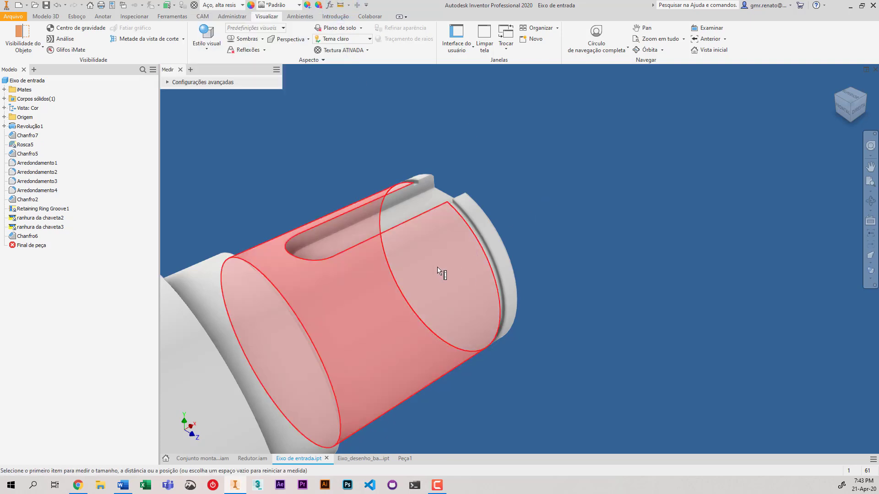
left_click(437, 270)
scroll(435, 265, "down", 5)
left_click(391, 294)
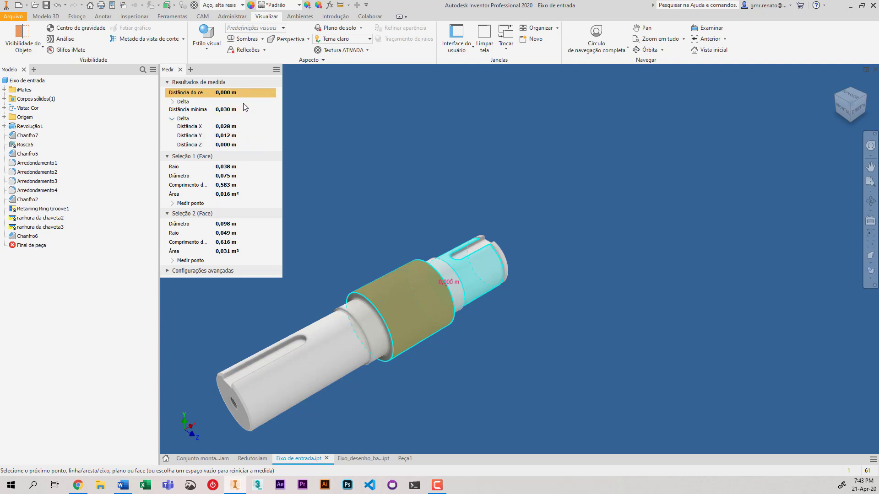
key("Escape")
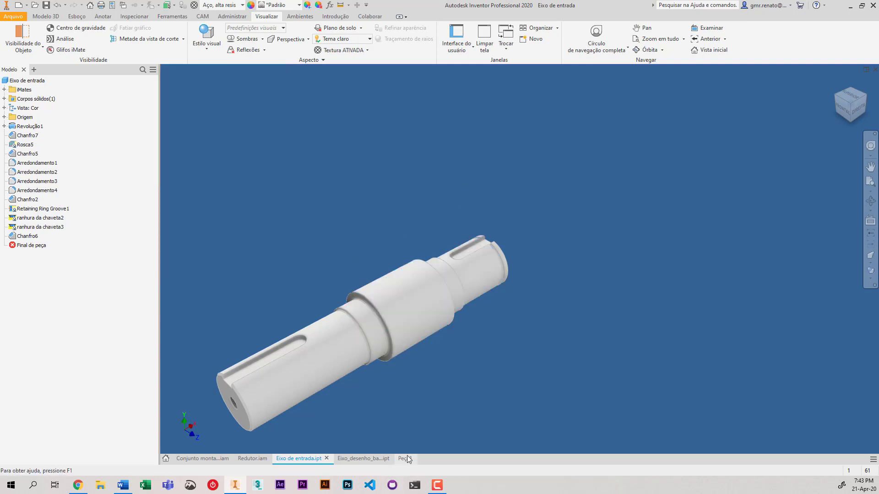
- Return to the Peça1 sketch and dimension the rectangle's width as 3 mm
left_click(406, 458)
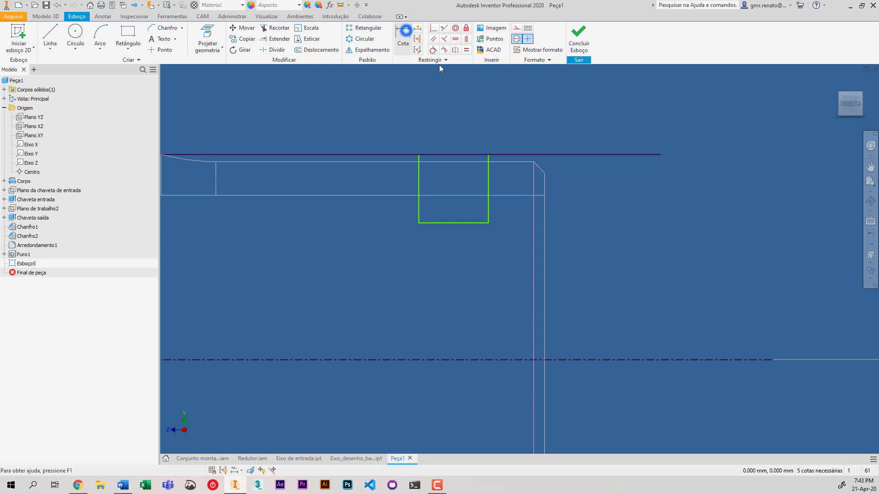
left_click(488, 172)
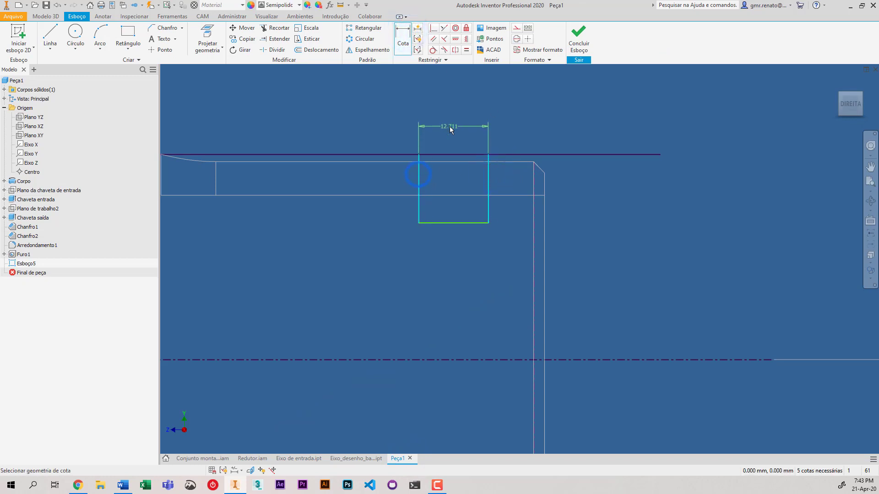
left_click(450, 127)
type("3")
key("Return")
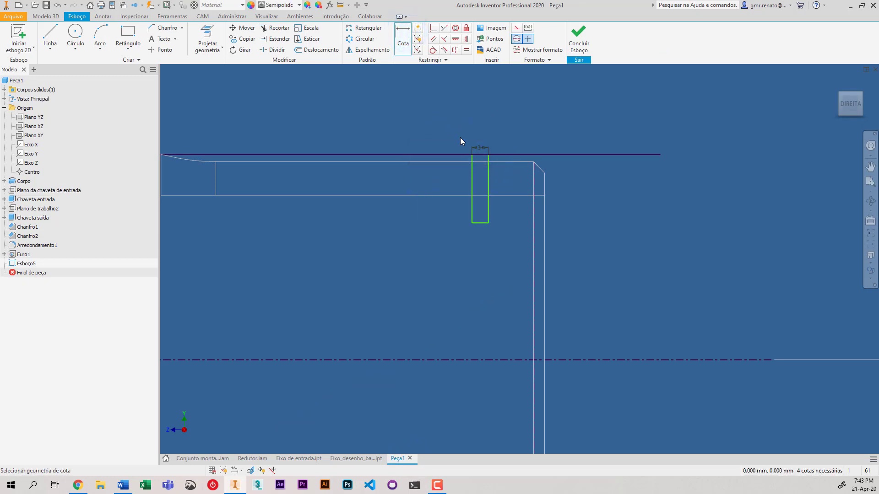
- Dimension the groove rectangle's depth below the shaft's projected surface line as 2 mm
left_click(490, 202)
left_click(587, 195)
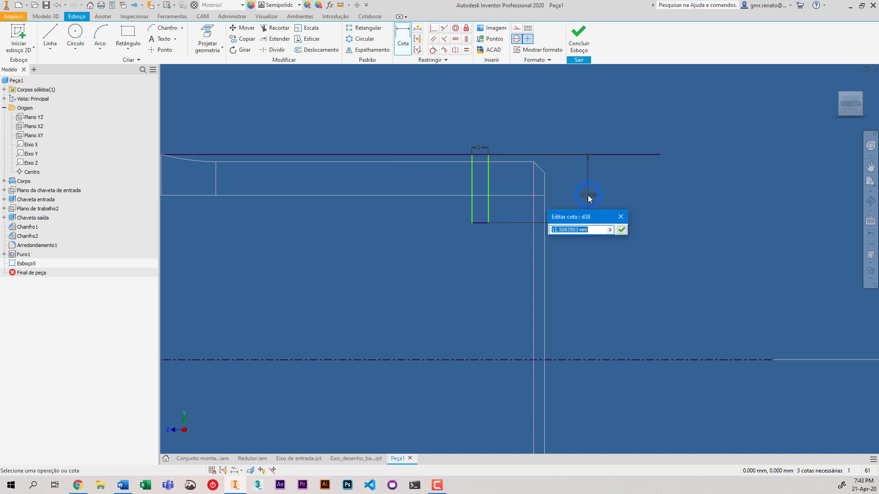
type("2")
key("Return")
scroll(554, 172, "down", 2)
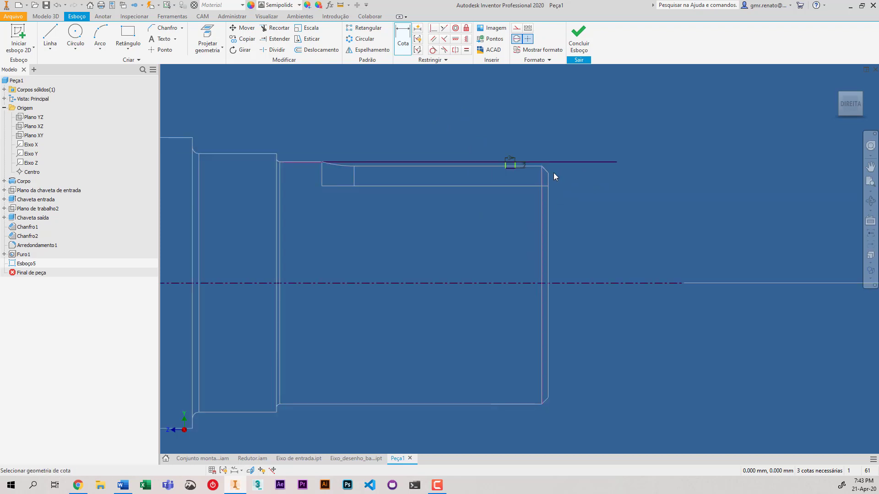
- Switch to the Eixo de entrada part and measure from the retaining ring groove's outer edge to the shaft's end face
left_click(306, 460)
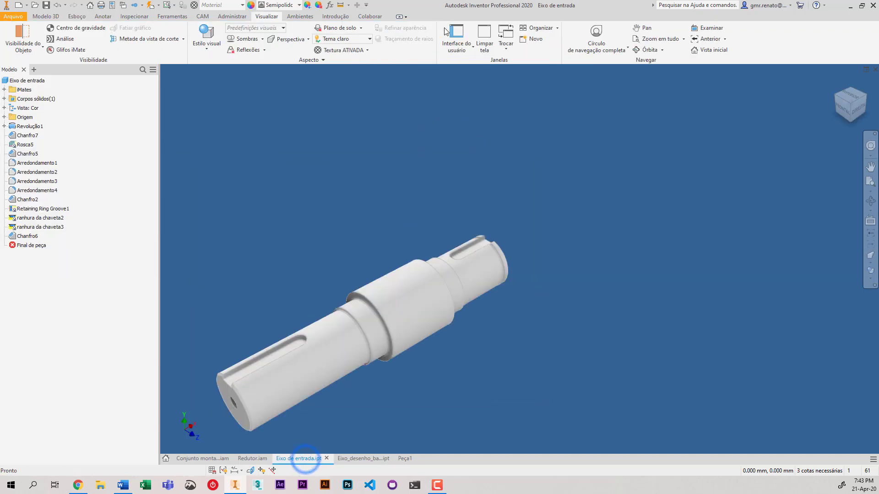
left_click(330, 5)
left_click(339, 5)
scroll(548, 345, "up", 5)
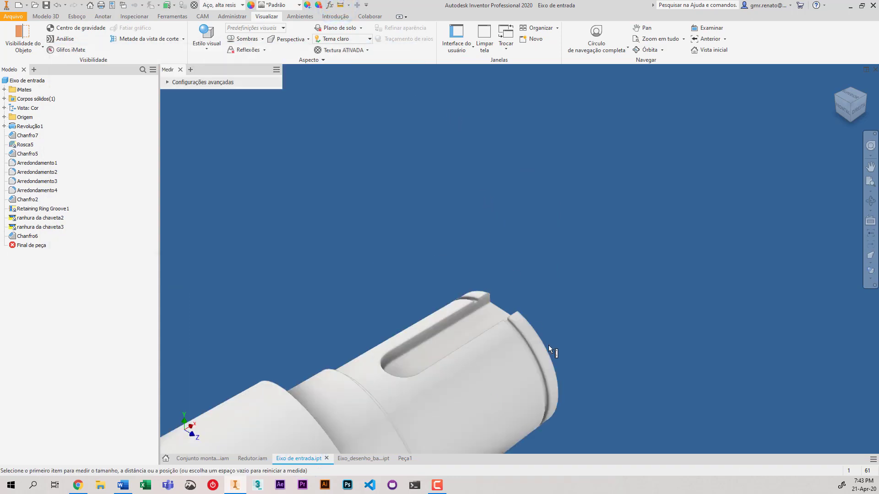
left_click(505, 328)
scroll(513, 264, "down", 3)
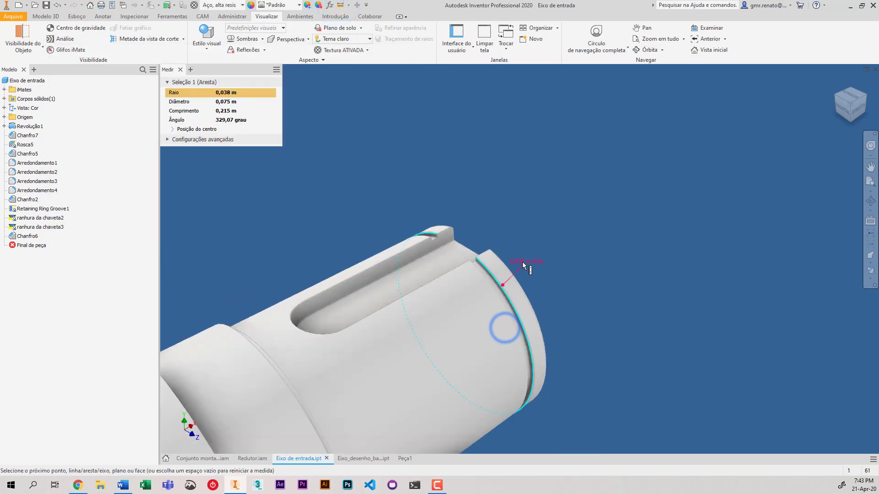
scroll(522, 262, "up", 3)
middle_click_drag(538, 267, 497, 278, "shift")
left_click(550, 274)
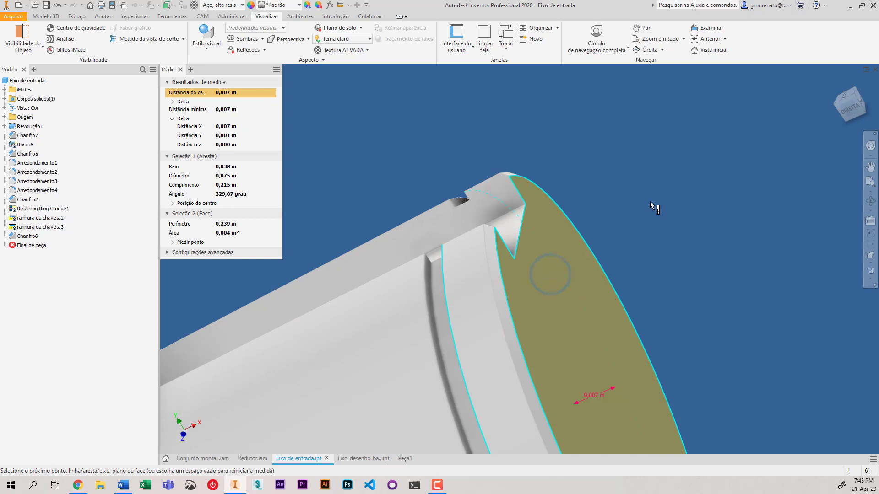
scroll(650, 201, "down", 5)
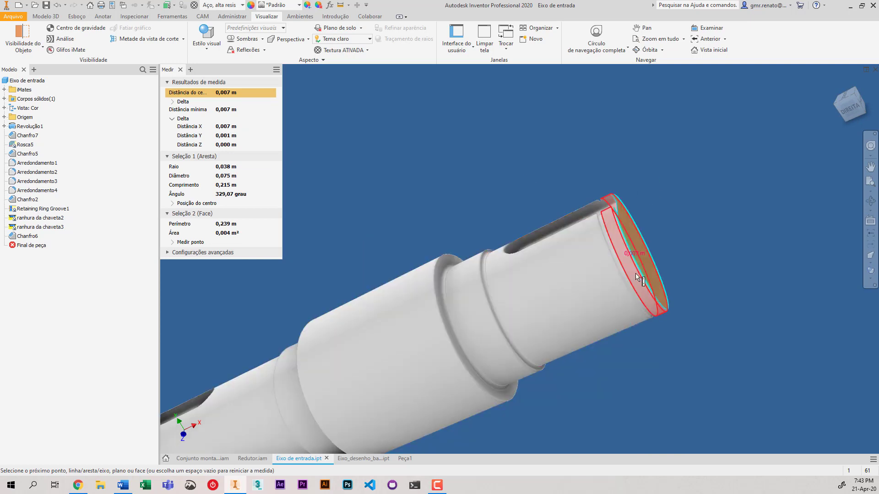
- Return to the Peça1 sketch and dimension the groove rectangle's outer side 7 mm from the shaft's end face
left_click(405, 458)
left_click(407, 39)
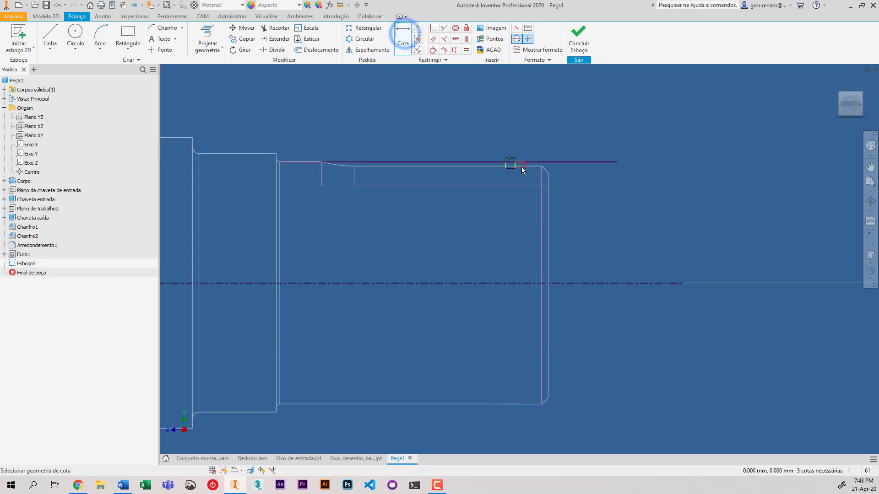
left_click(516, 165)
left_click(548, 207)
scroll(553, 130, "up", 2)
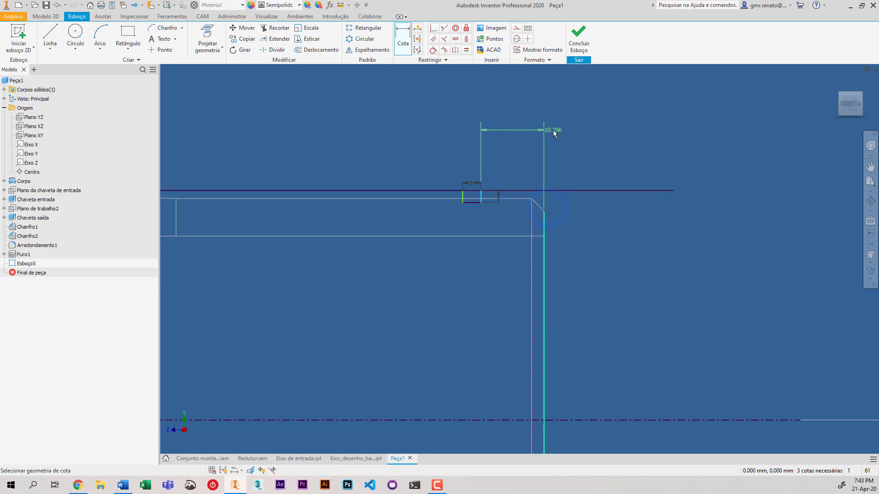
left_click(513, 134)
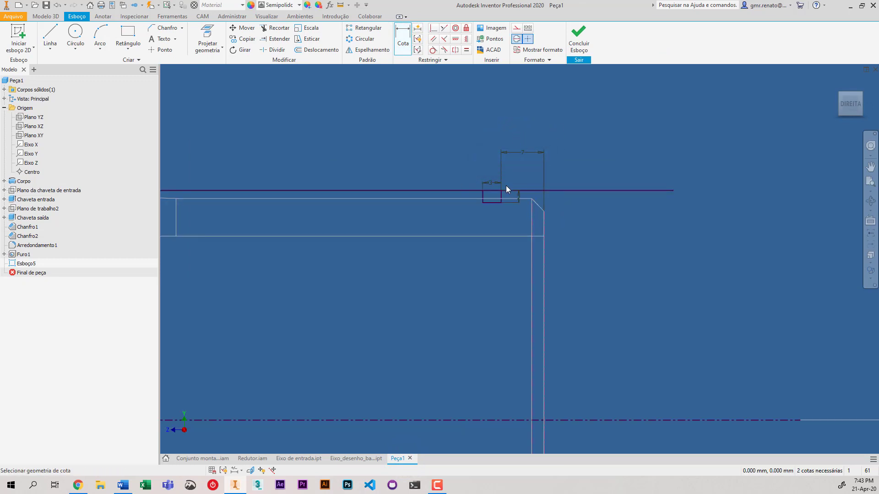
scroll(506, 185, "down", 5)
key("Escape")
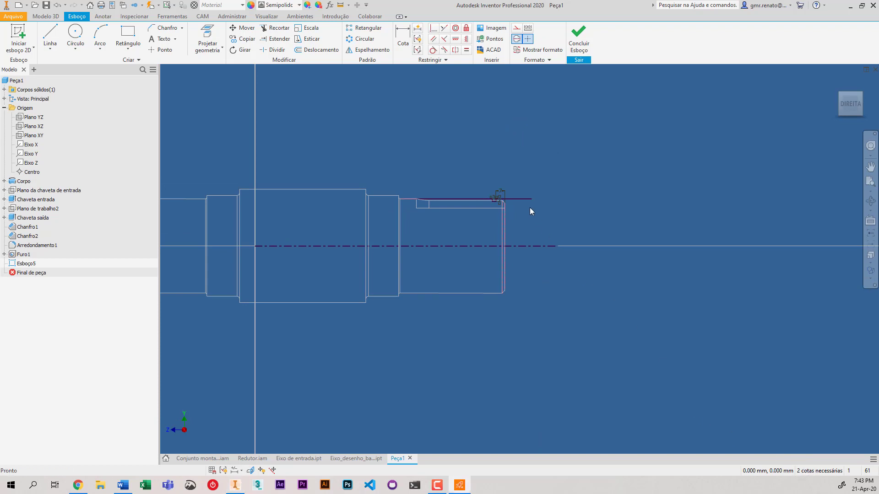
- Try to apply a vertical constraint between the free ends of the centerline and the upper line
left_click(465, 40)
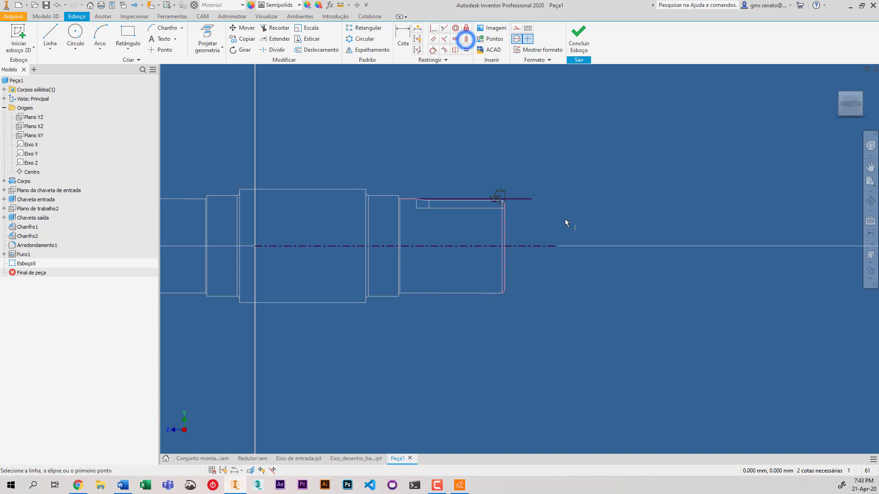
left_click(558, 247)
left_click(531, 199)
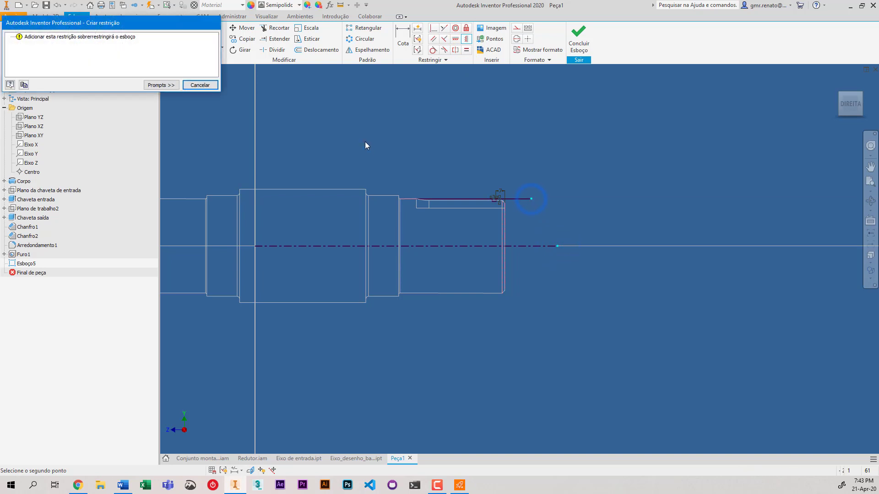
left_click(199, 85)
- Apply horizontal constraints to align the free ends of the upper line and centerline with each other and with the shaft's end face
left_click(455, 37)
left_click(531, 199)
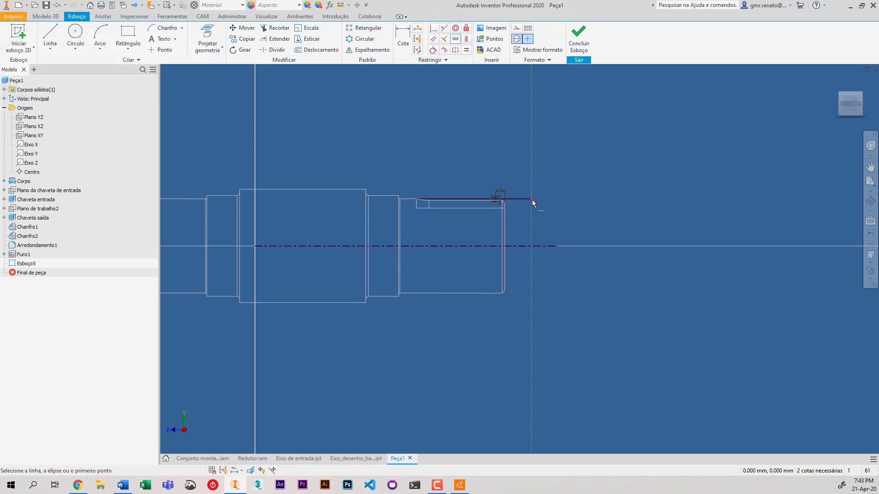
left_click(554, 245)
scroll(522, 215, "up", 5)
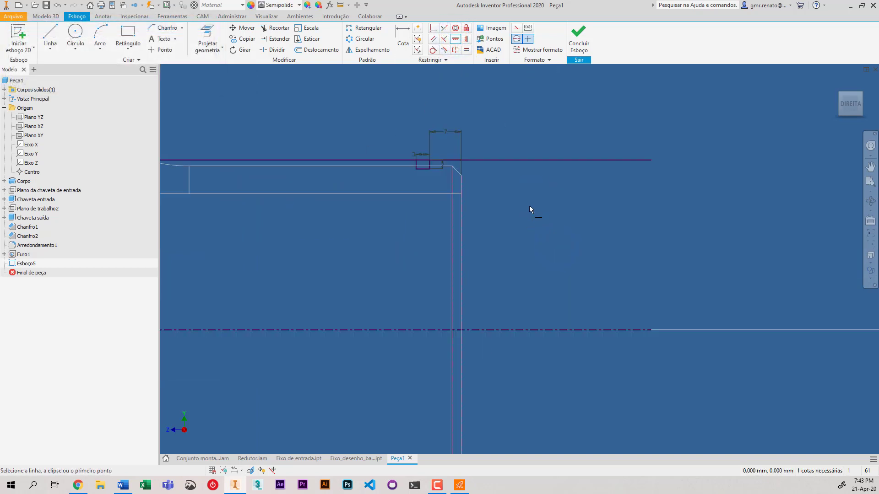
left_click(646, 161)
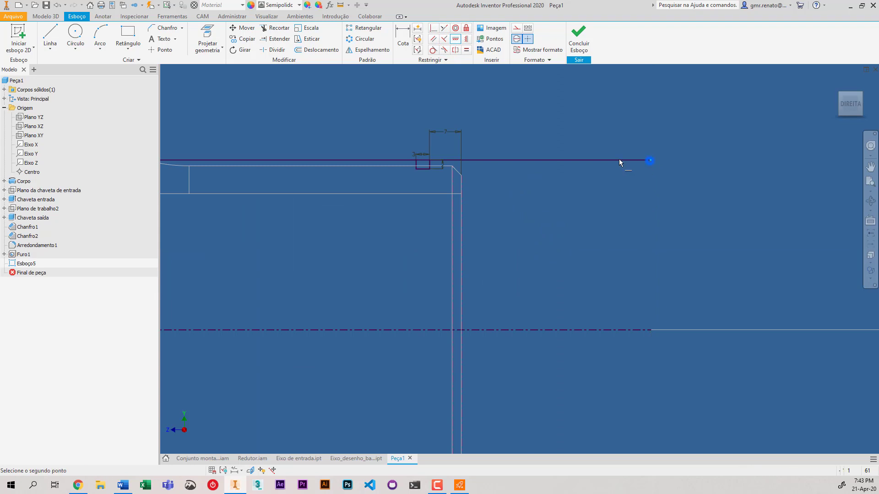
left_click(460, 174)
key("Escape")
scroll(578, 254, "down", 5)
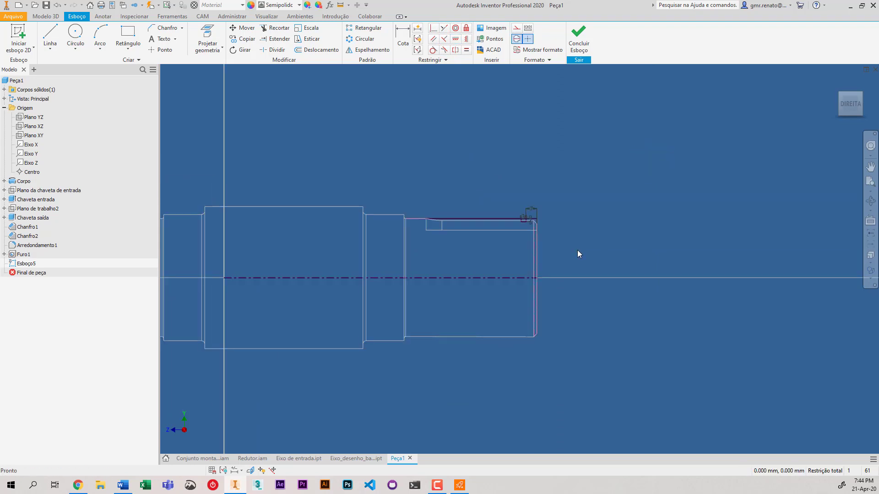
- Finish the groove sketch and display the model shaded with edges
scroll(504, 213, "up", 3)
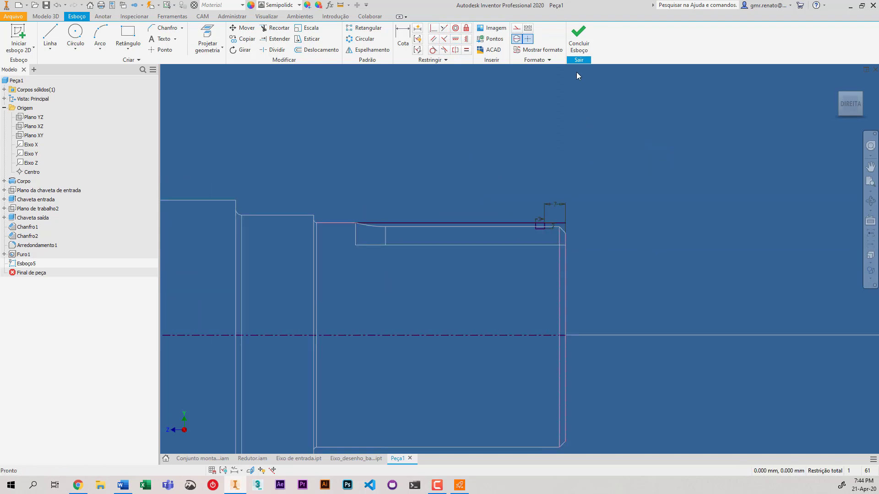
left_click(578, 44)
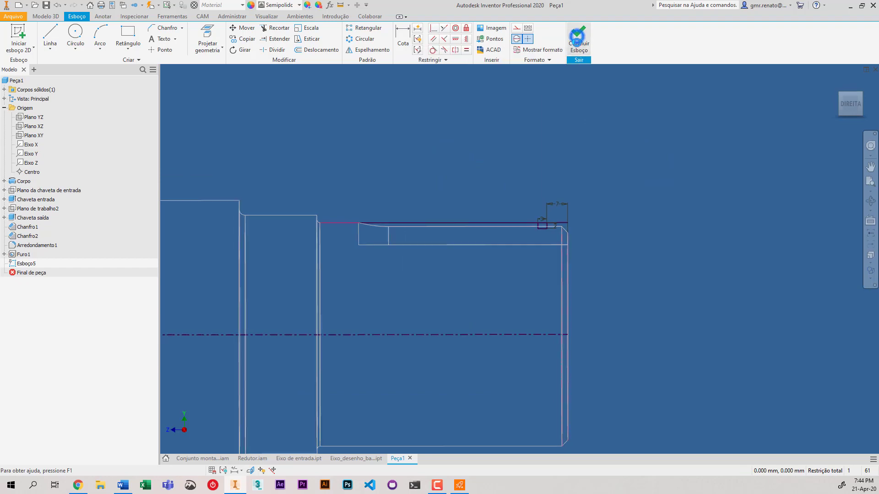
left_click(871, 271)
left_click(772, 306)
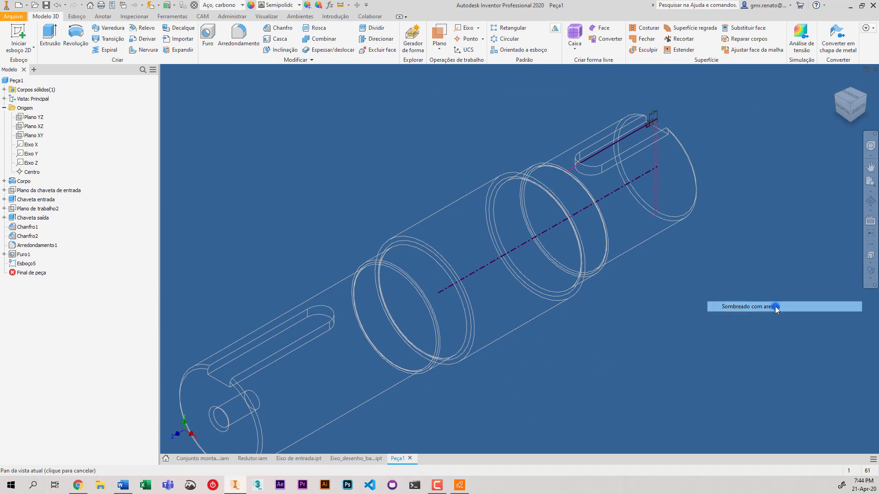
- Revolve the groove profile 360° about the centerline as a cut through the short end section
scroll(593, 160, "up", 5)
scroll(701, 182, "up", 3)
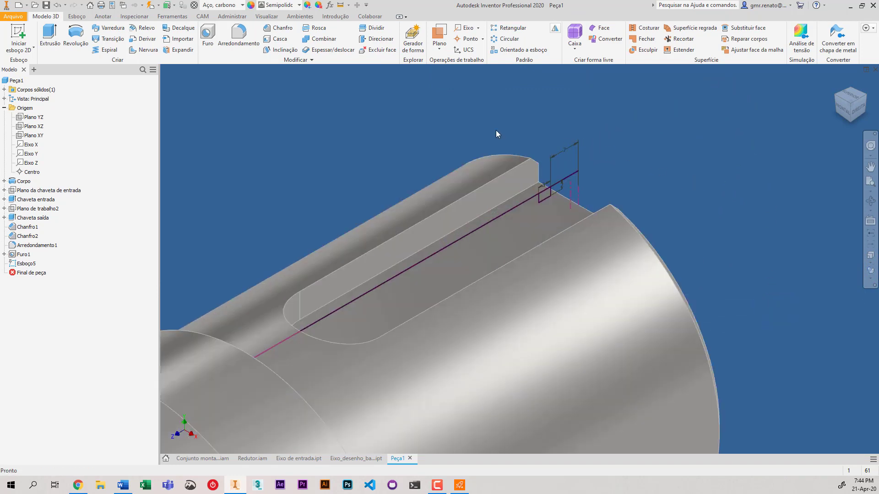
left_click(75, 35)
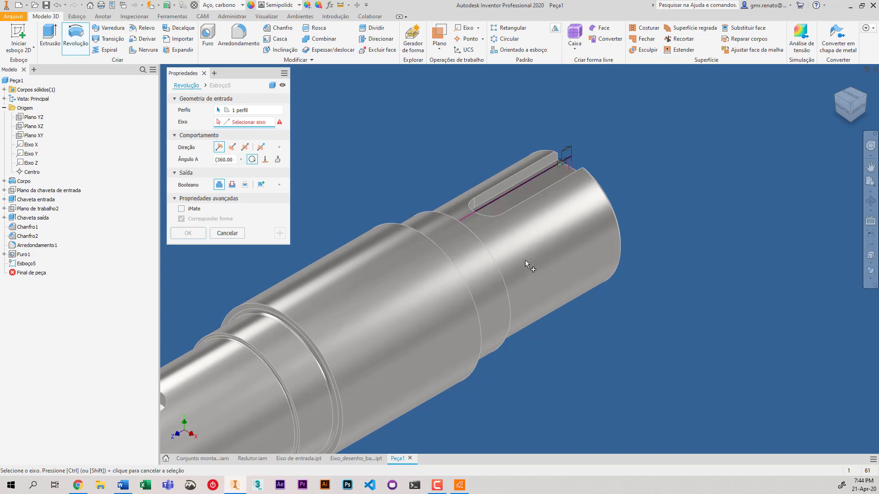
left_click(528, 240)
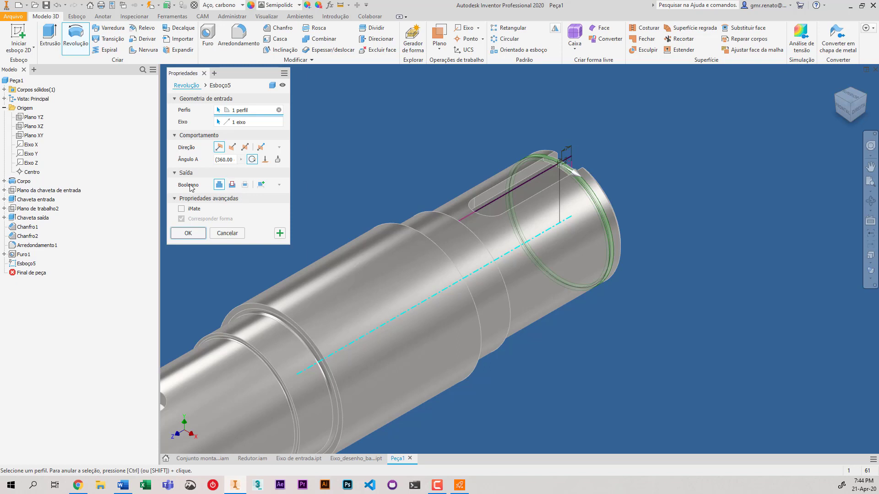
left_click(234, 185)
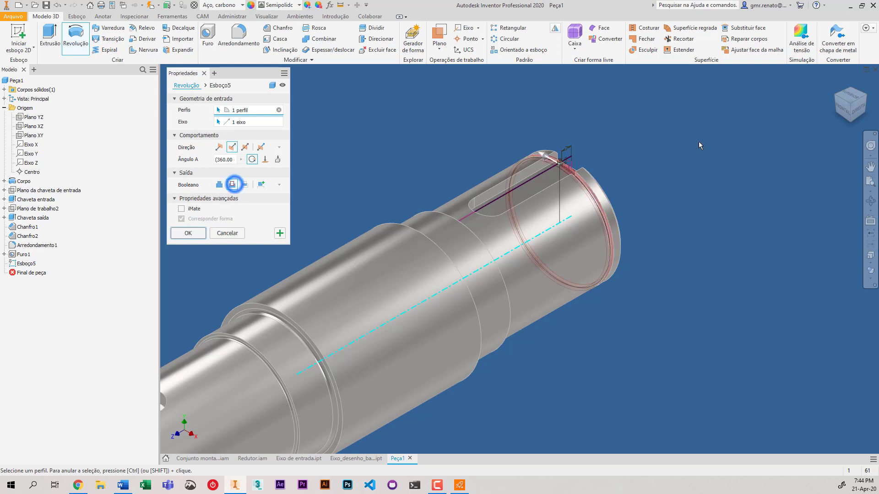
scroll(612, 151, "down", 3)
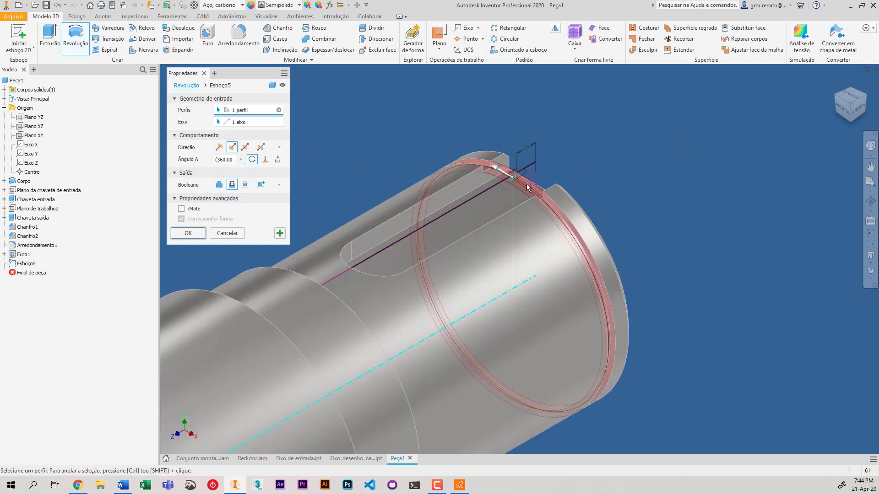
left_click(188, 233)
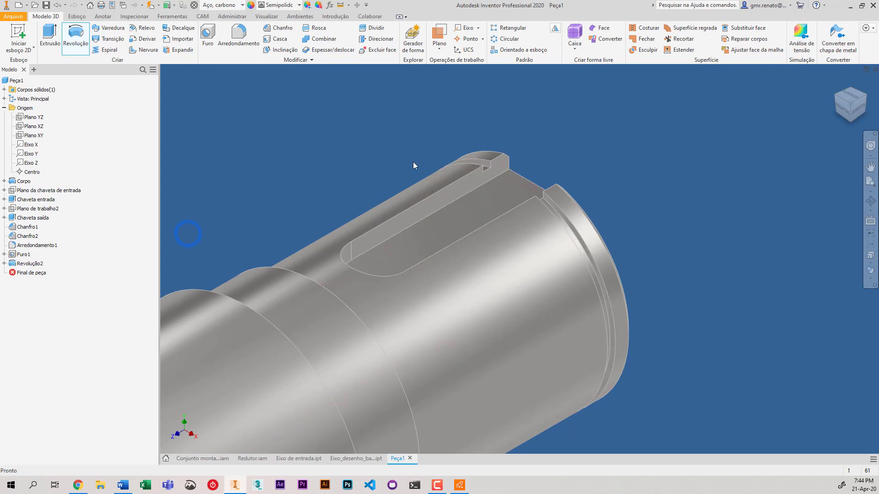
- Open the model parameters and set the user parameter d to 110 mm
scroll(413, 161, "up", 5)
left_click(874, 186)
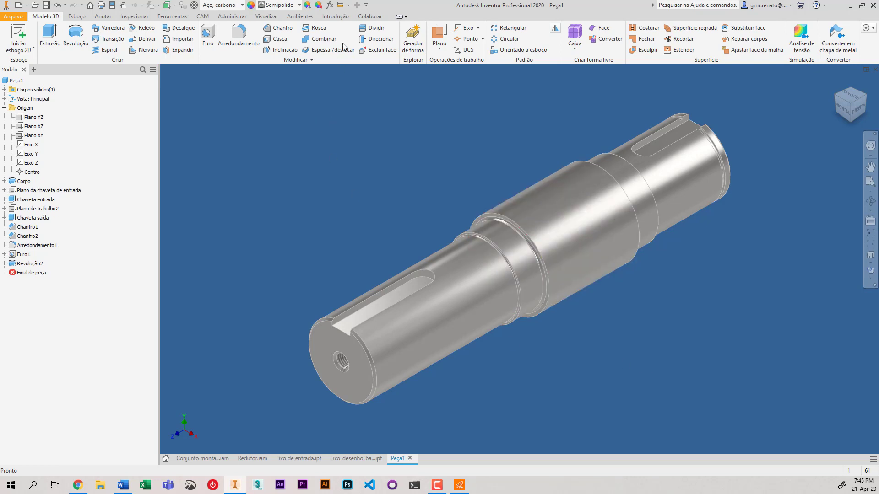
left_click(330, 5)
left_click_drag(273, 47, 251, 46)
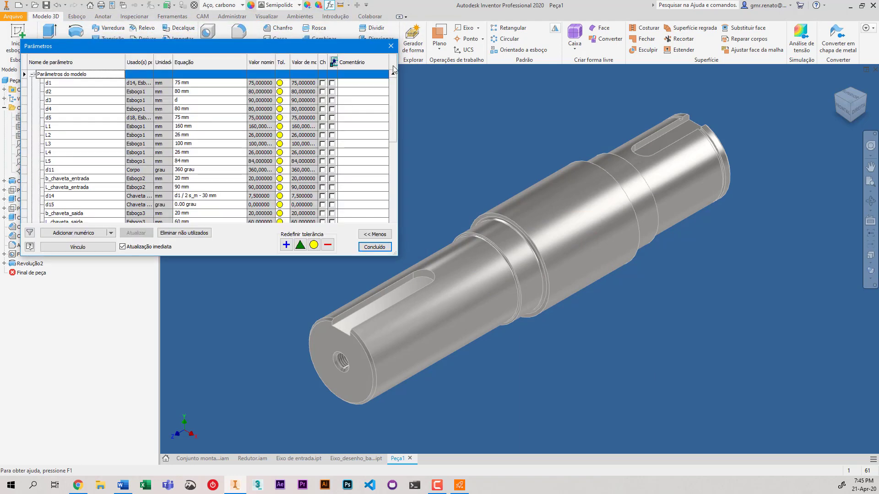
left_click(394, 90)
left_click_drag(394, 90, 381, 202)
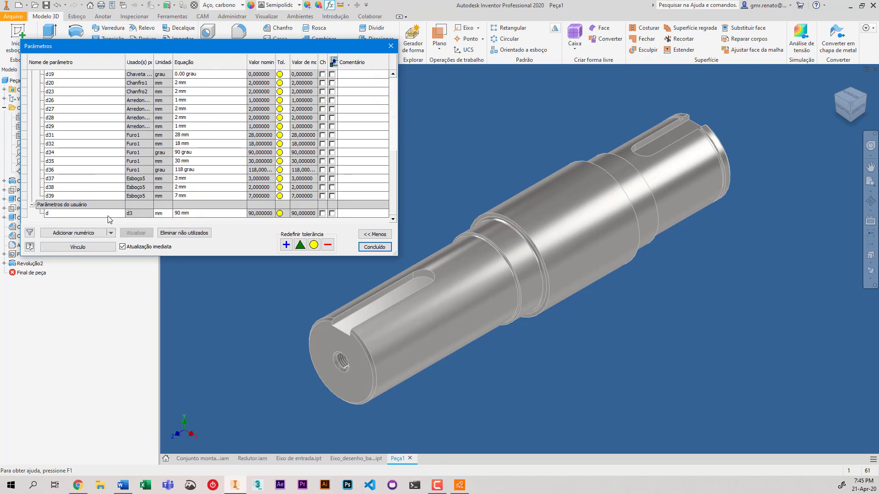
left_click(199, 214)
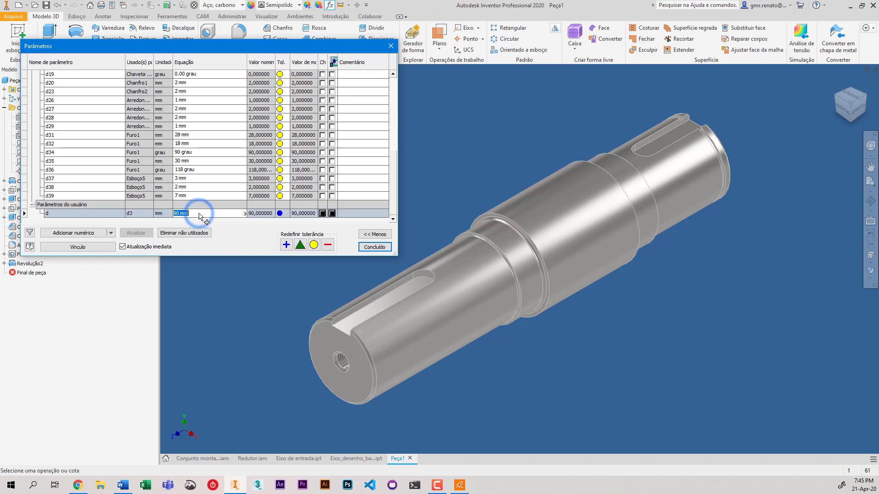
type("110")
key("Return")
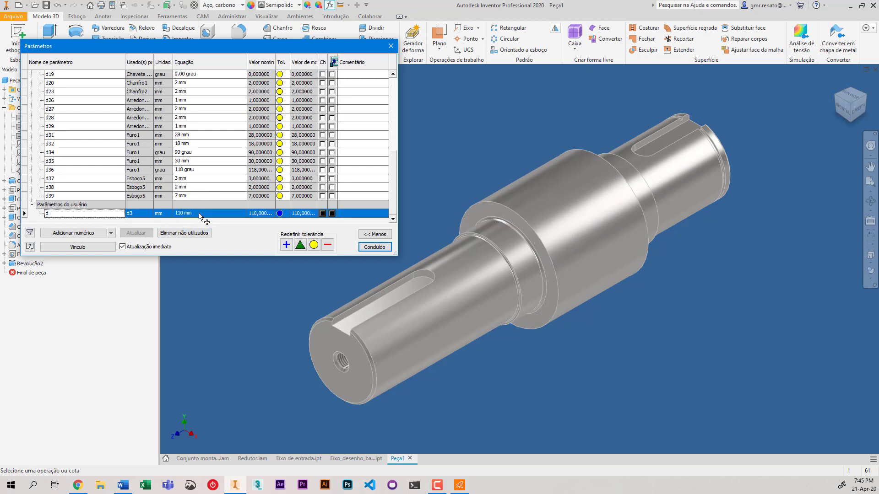
- Set the user parameter d to 60 mm
left_click(194, 214)
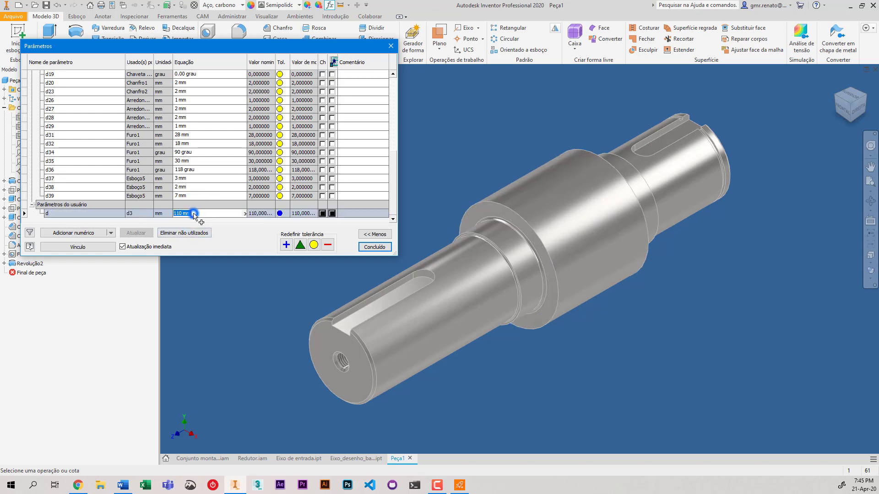
type("60")
key("Return")
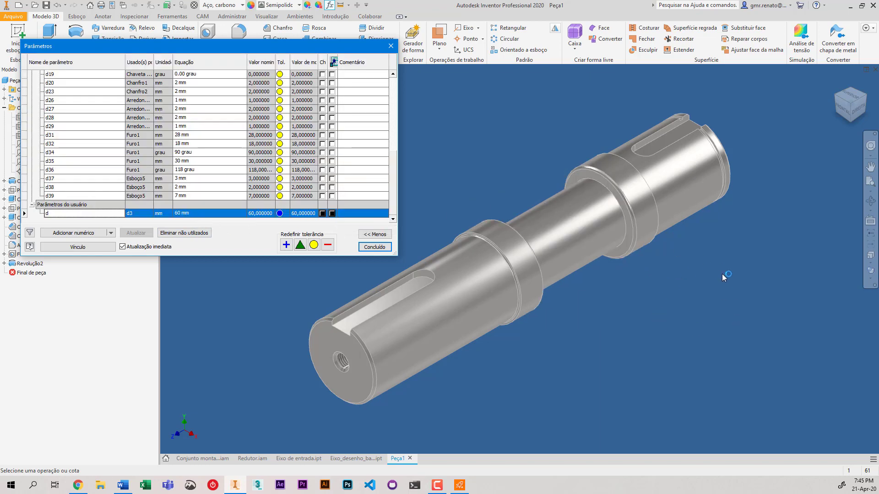
- Set the user parameter d to 90 mm
left_click(190, 213)
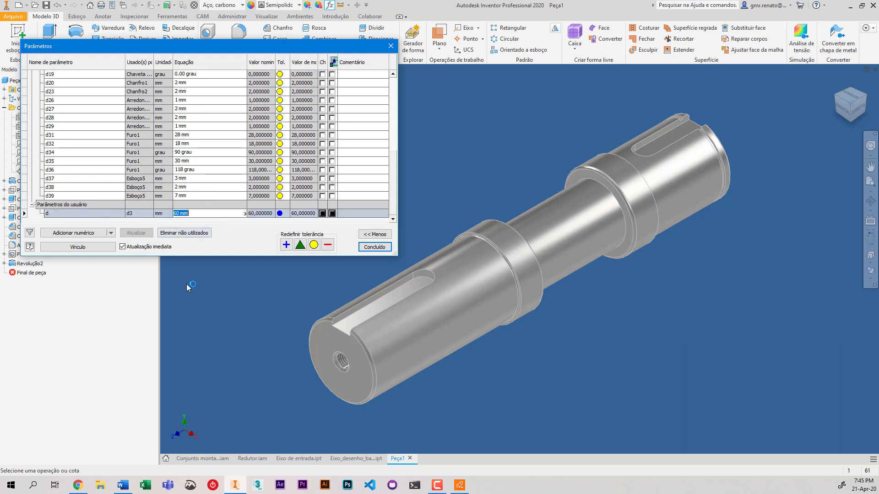
type("90")
key("Return")
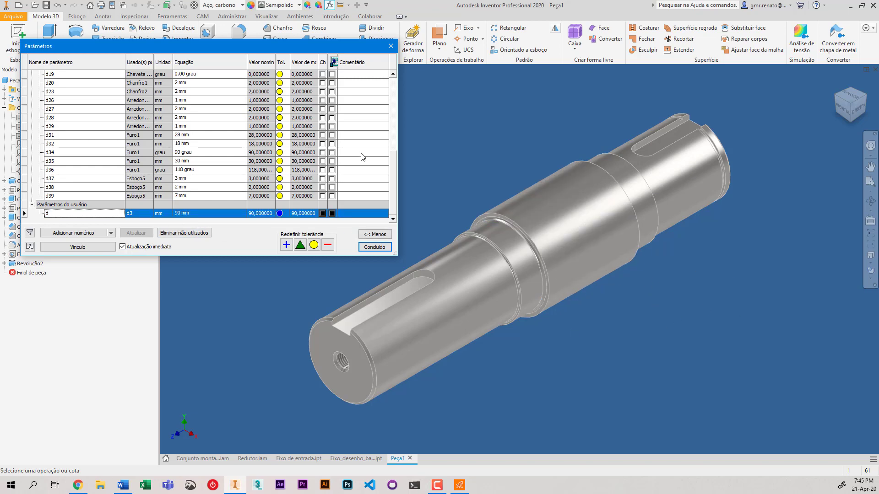
- Close the parameters table and save the part on the desktop (Área de Trabalho) as Eixo 1
left_click_drag(392, 189, 391, 111)
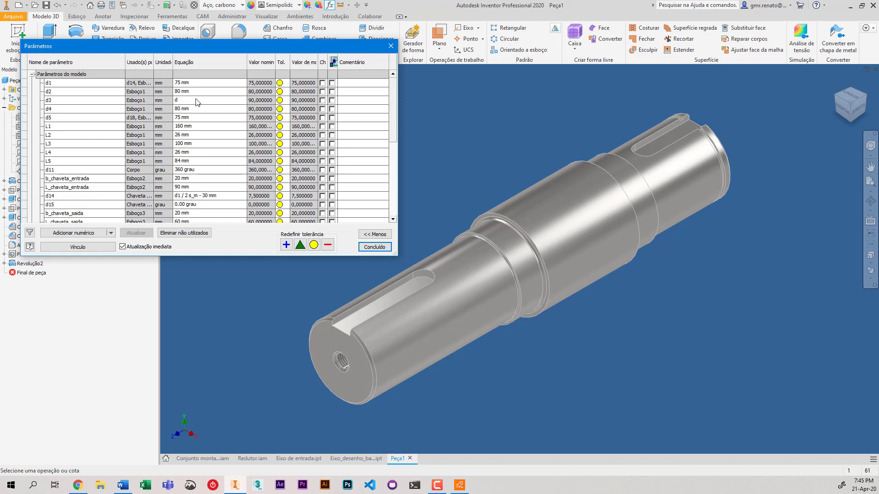
left_click(375, 247)
key("ctrl+s")
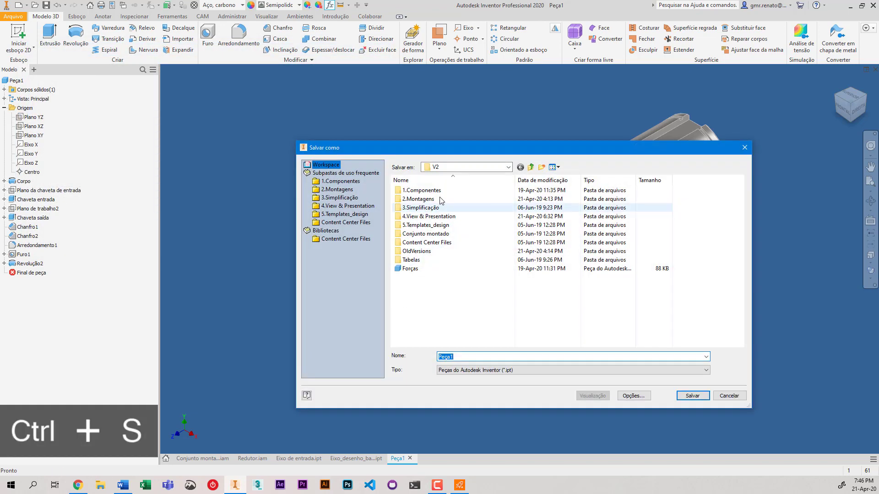
left_click(454, 167)
left_click(442, 184)
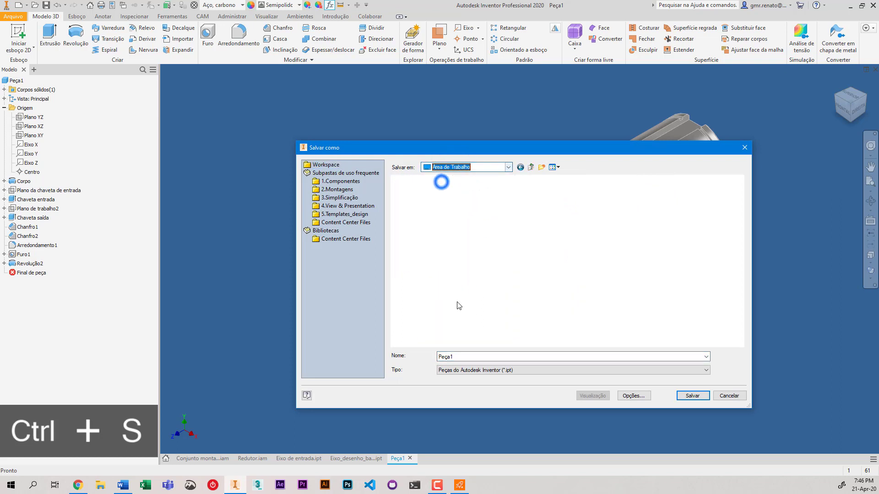
double_click(459, 356)
type("Eixo 1")
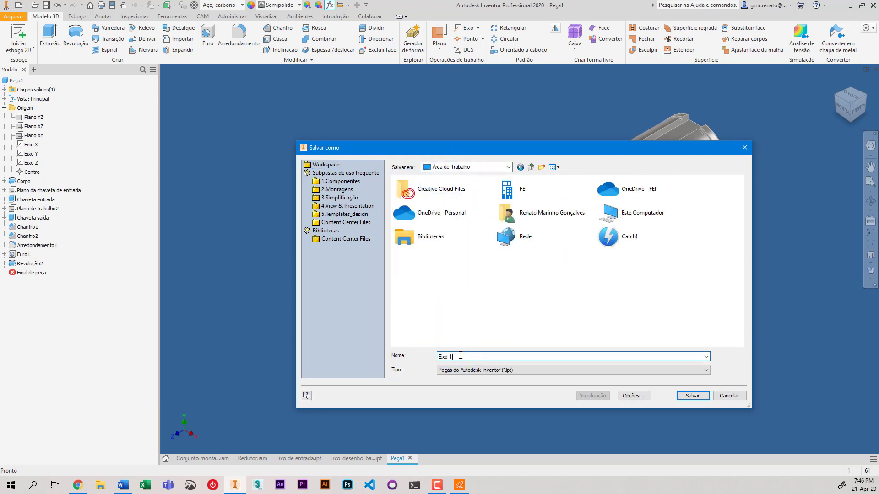
key("Return")
key("Return")
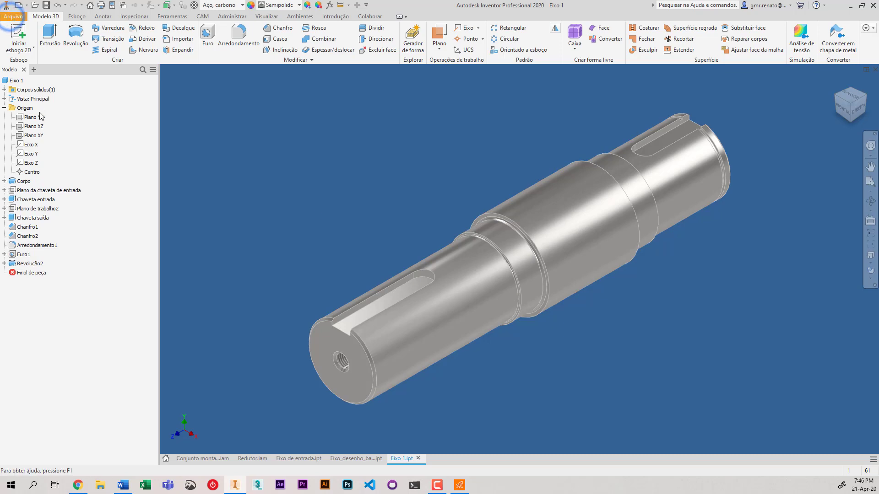
- Save the part under the new name Eixo 2 on the desktop, accepting the location outside the active project
left_click(13, 16)
left_click(40, 120)
left_click(473, 357)
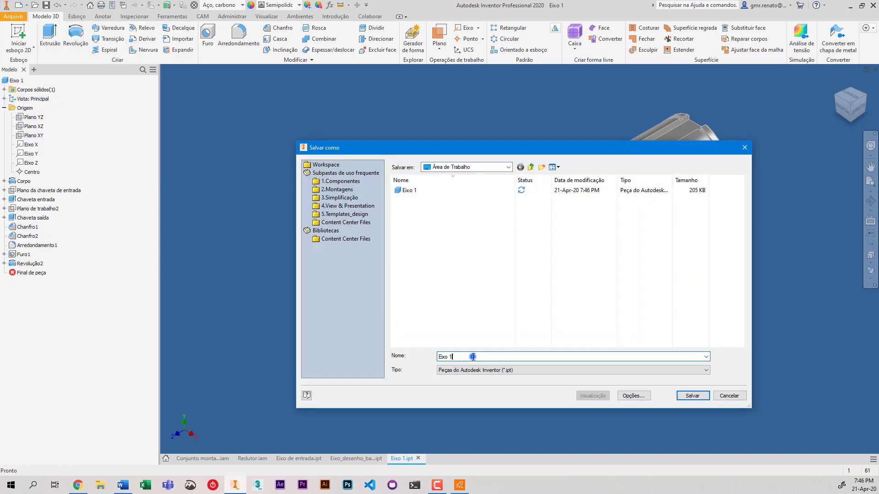
key("BackSpace")
type("2")
key("Return")
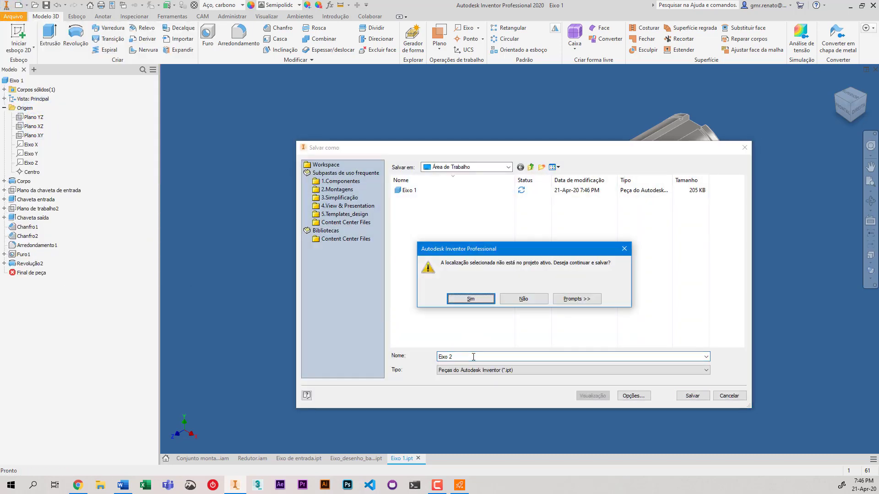
key("Return")
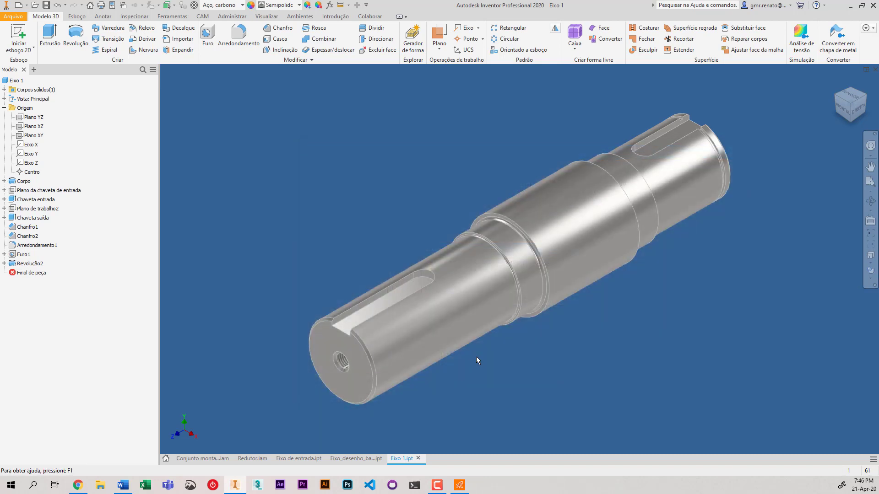
- Open the model parameters of Eixo 2 and set the diameter parameter d1 to 80 mm
left_click(329, 5)
left_click_drag(310, 52, 306, 33)
left_click(179, 64)
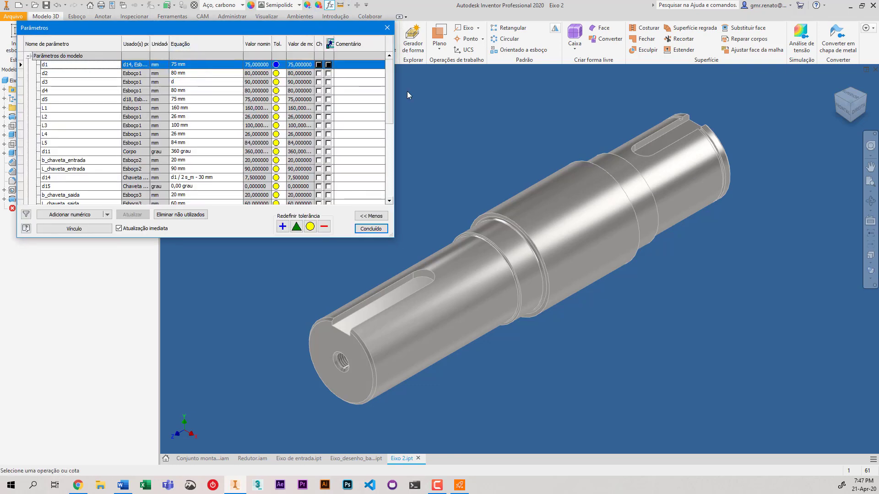
left_click(185, 67)
left_click(186, 66)
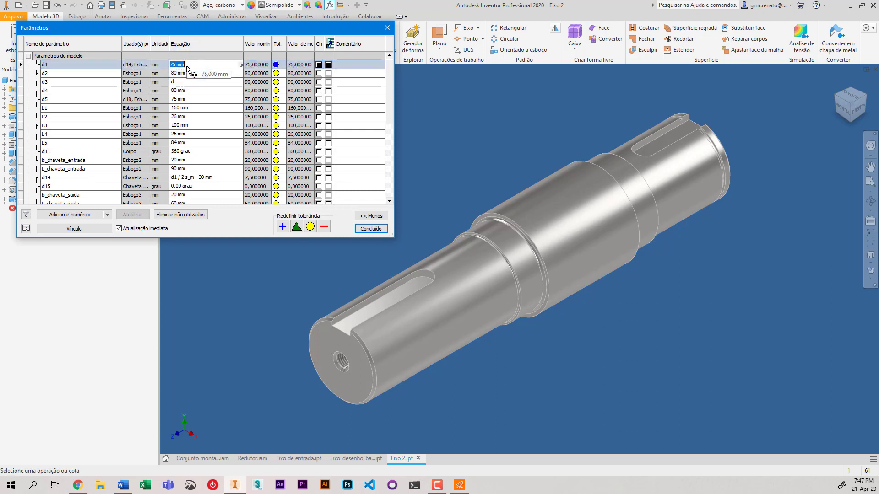
type("80")
key("Return")
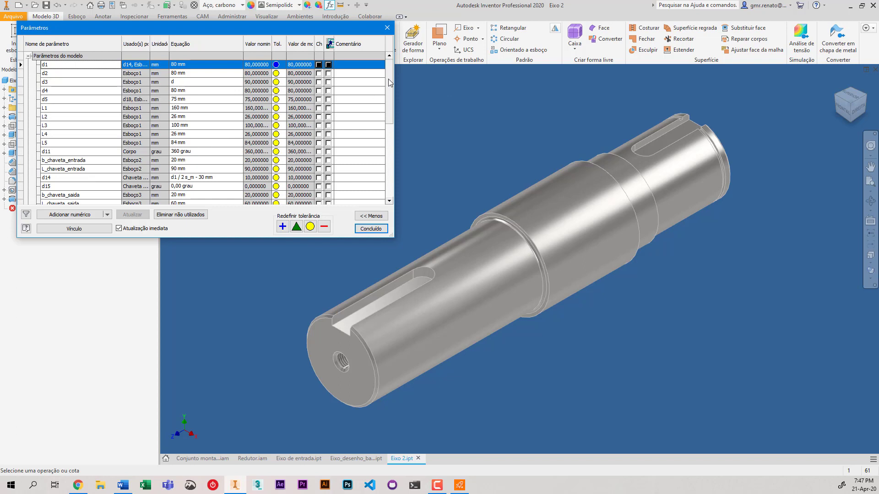
- Set the diameter parameter d1 to 85 mm
left_click(193, 66)
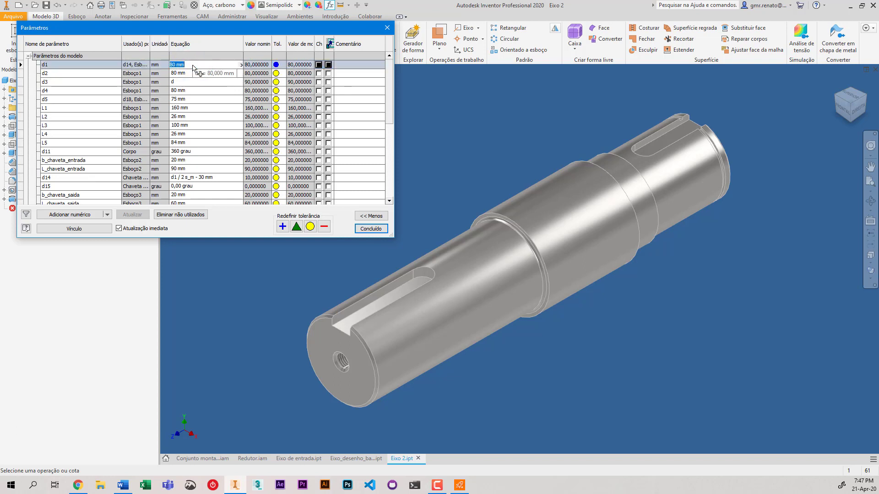
type("85")
key("Return")
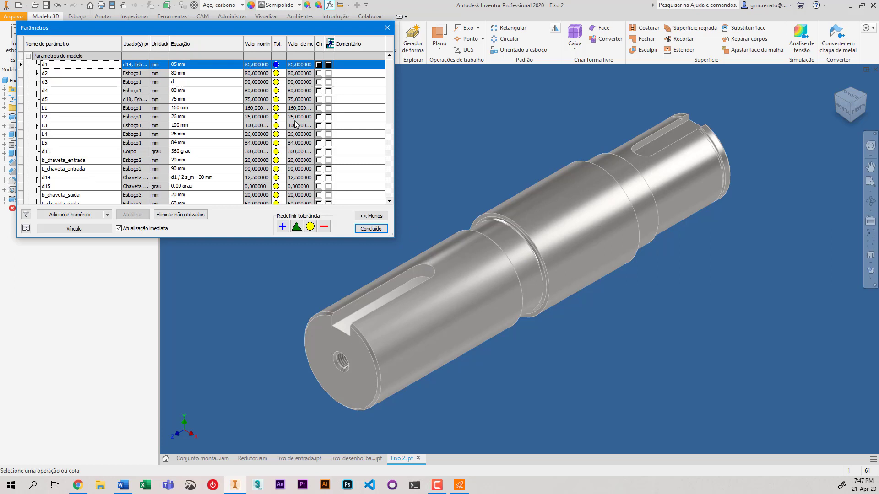
- Set the diameter parameter d1 to 75 mm
left_click(188, 65)
type("7")
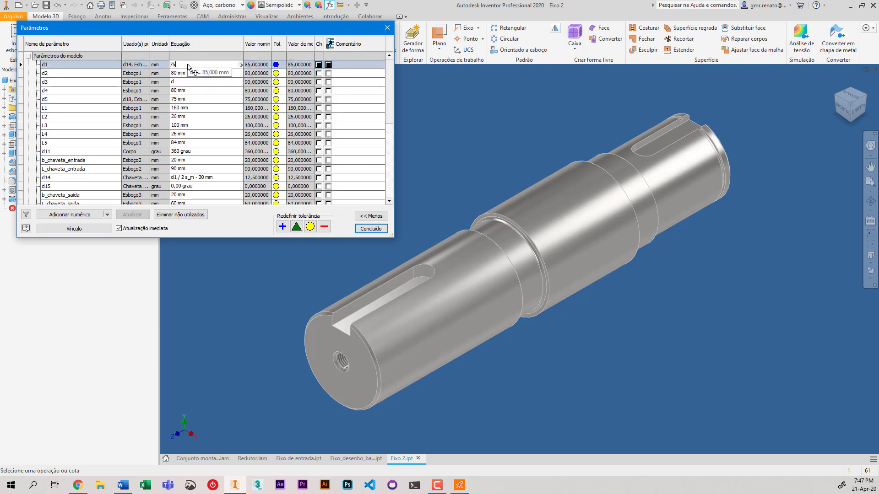
type("5")
key("Return")
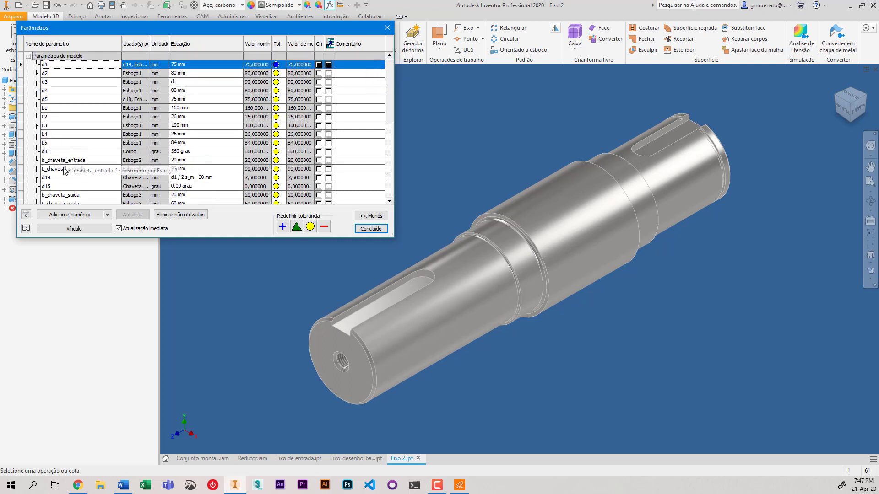
- Set the length parameter L1 to 150 mm
scroll(78, 167, "down", 2)
scroll(72, 167, "up", 2)
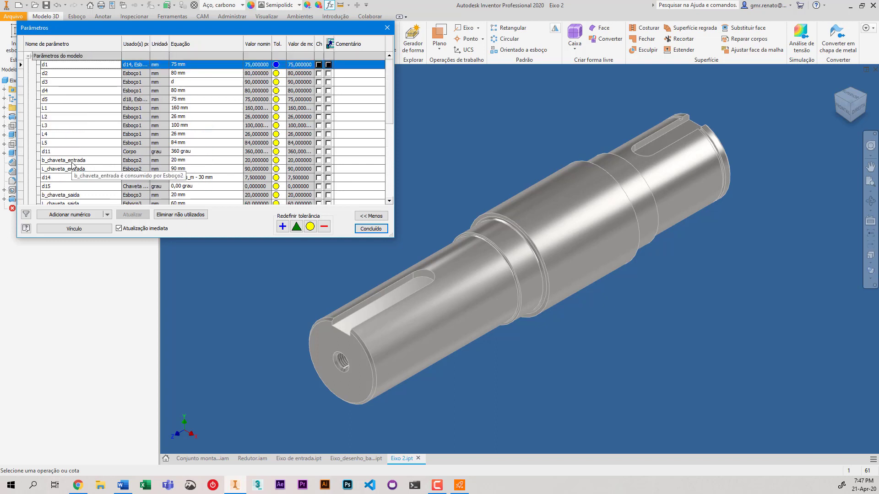
left_click(192, 108)
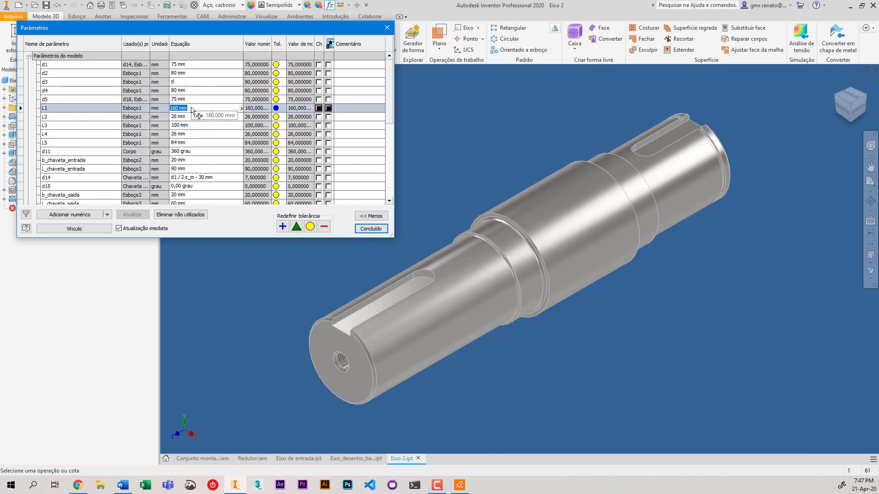
type("150")
key("Return")
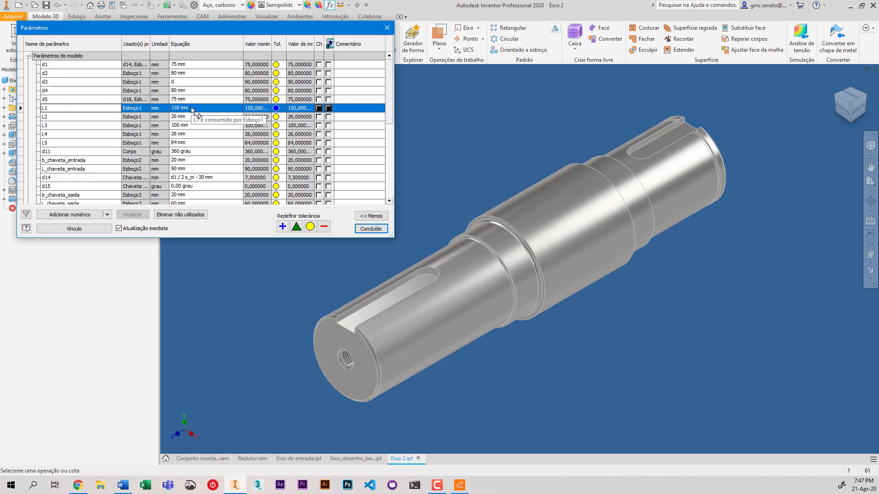
- Set the length parameter L1 to 160 mm
left_click(191, 109)
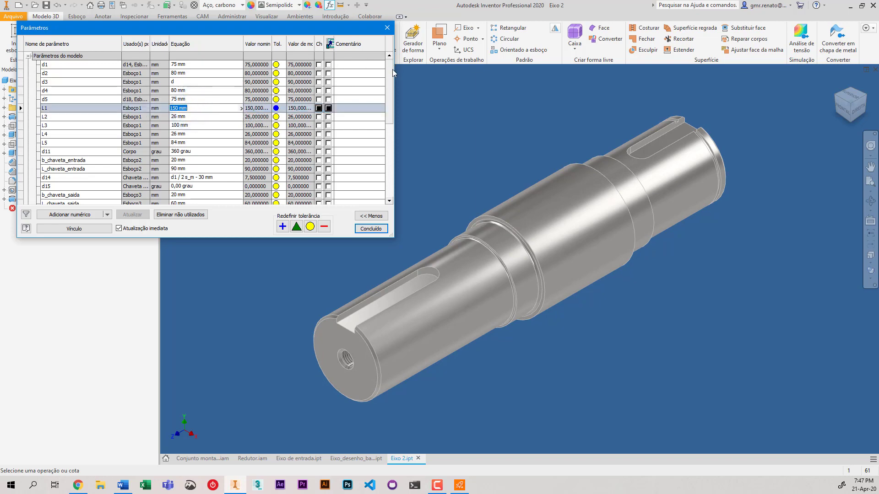
scroll(387, 71, "down", 3)
left_click(184, 82)
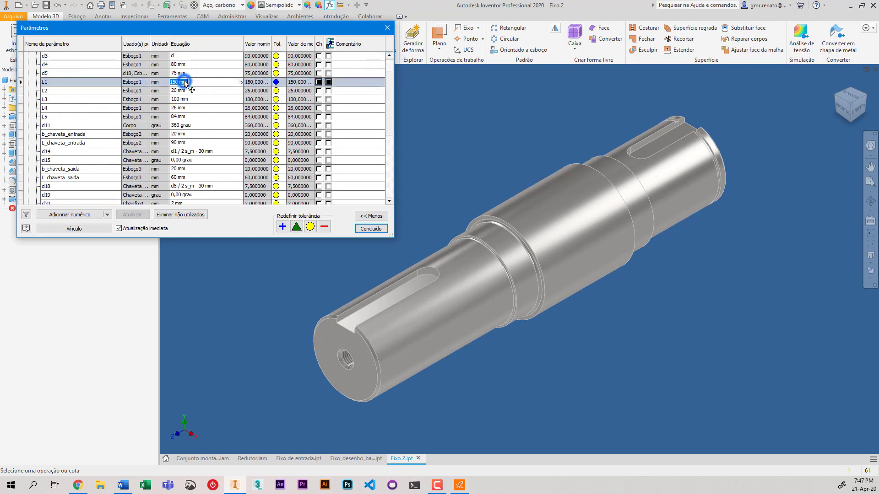
type("160")
key("Return")
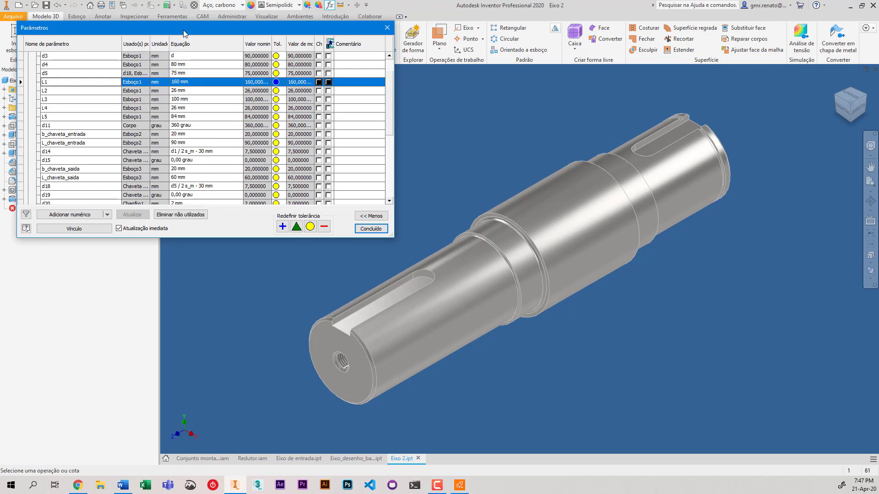
- Review the named keyway, chamfer, fillet and hole parameters against the feature tree and close the parameters table
left_click_drag(183, 29, 323, 40)
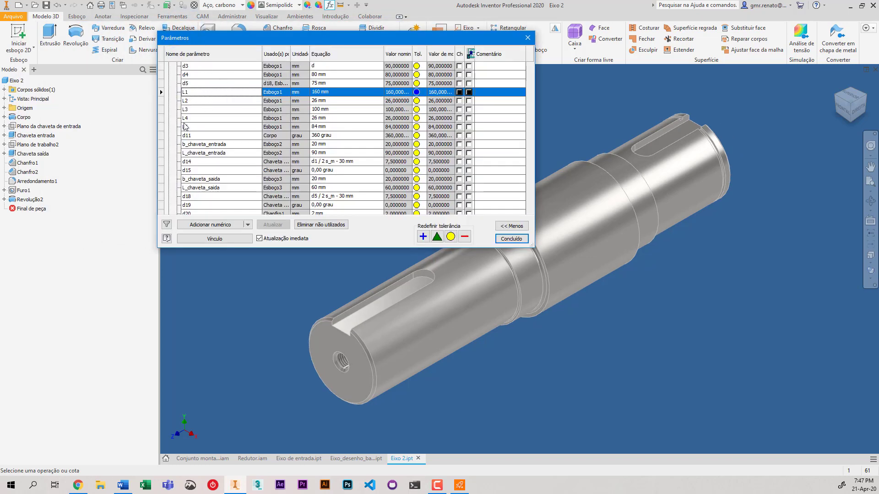
left_click(109, 151)
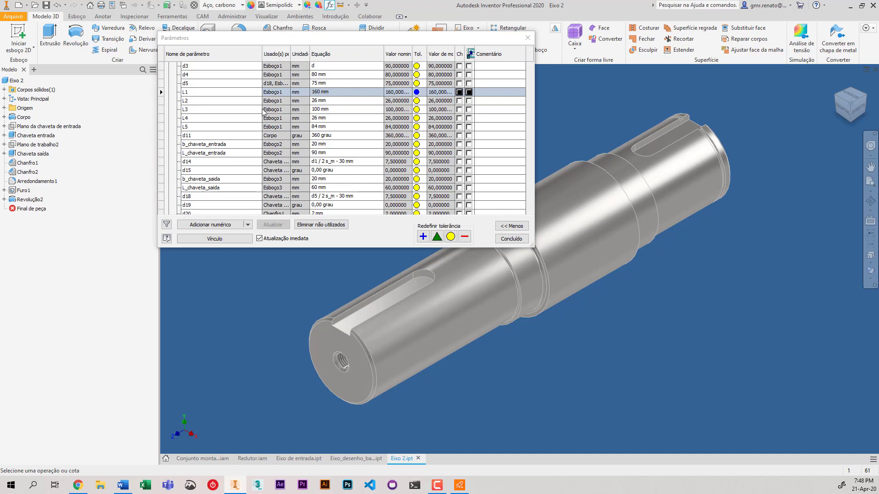
left_click_drag(266, 39, 190, 40)
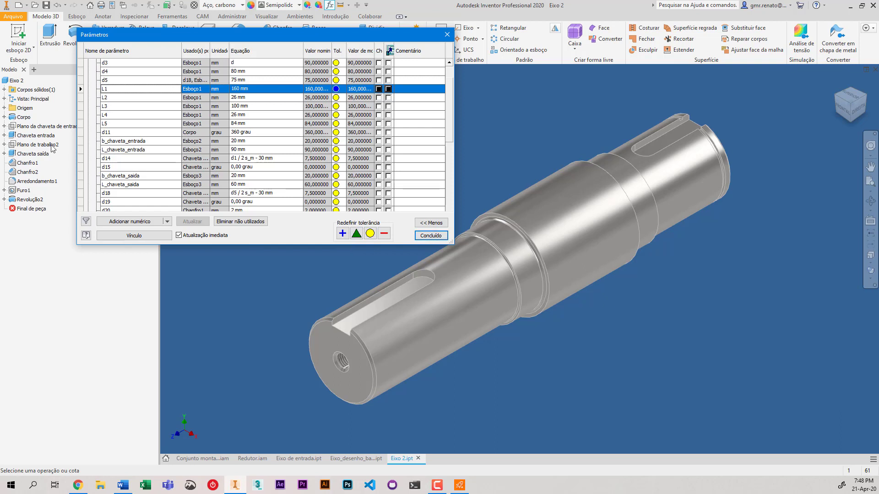
left_click_drag(449, 87, 452, 115)
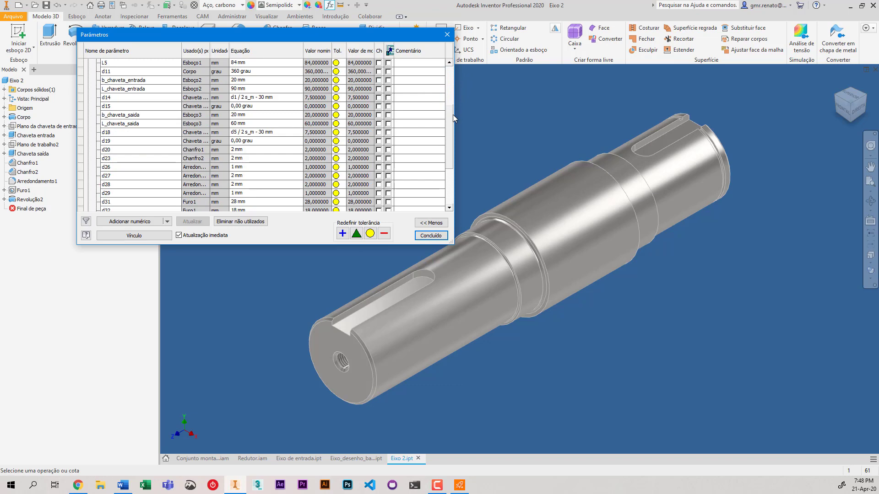
left_click(422, 236)
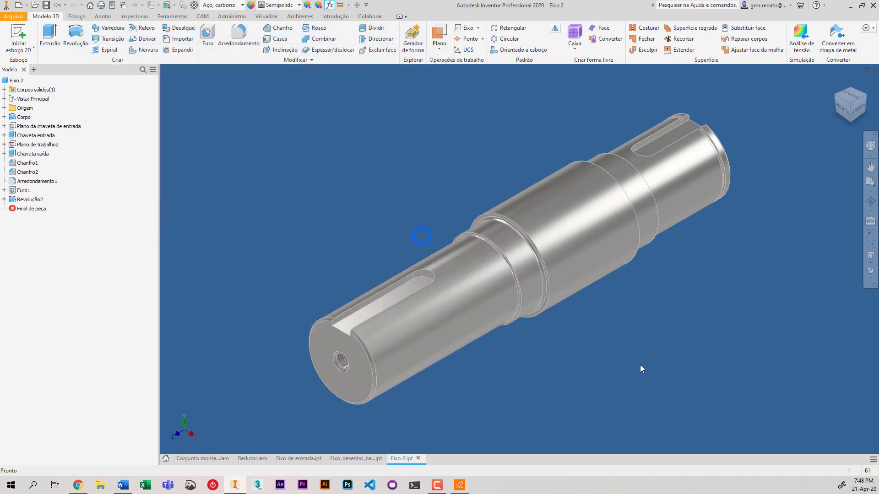
left_click(640, 364)
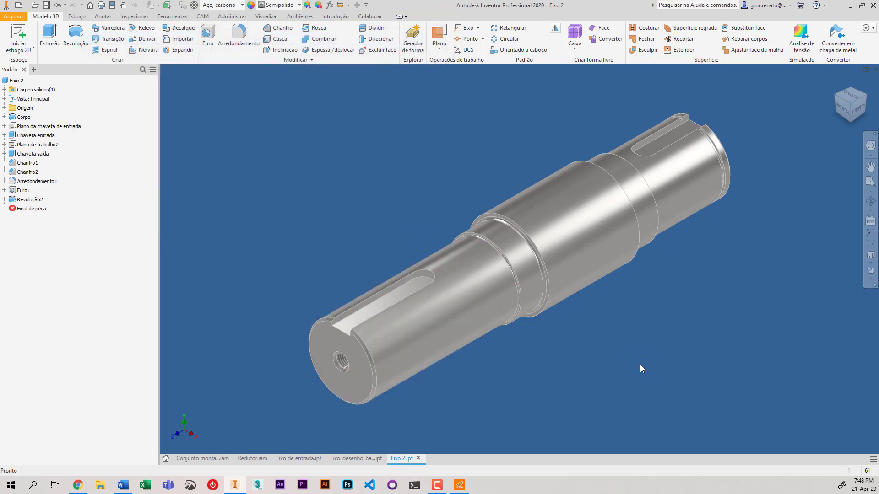